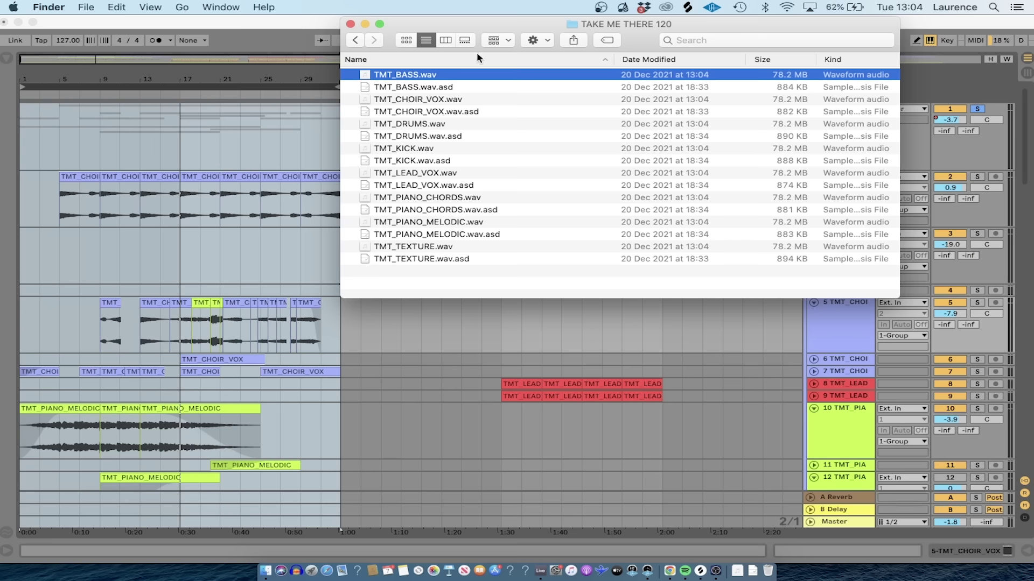
Preview the TMT_CHOIR_VOX.wav stem in the TAKE ME THERE 120 folder, then close the preview.
drag(446, 25, 462, 25)
key(Down)
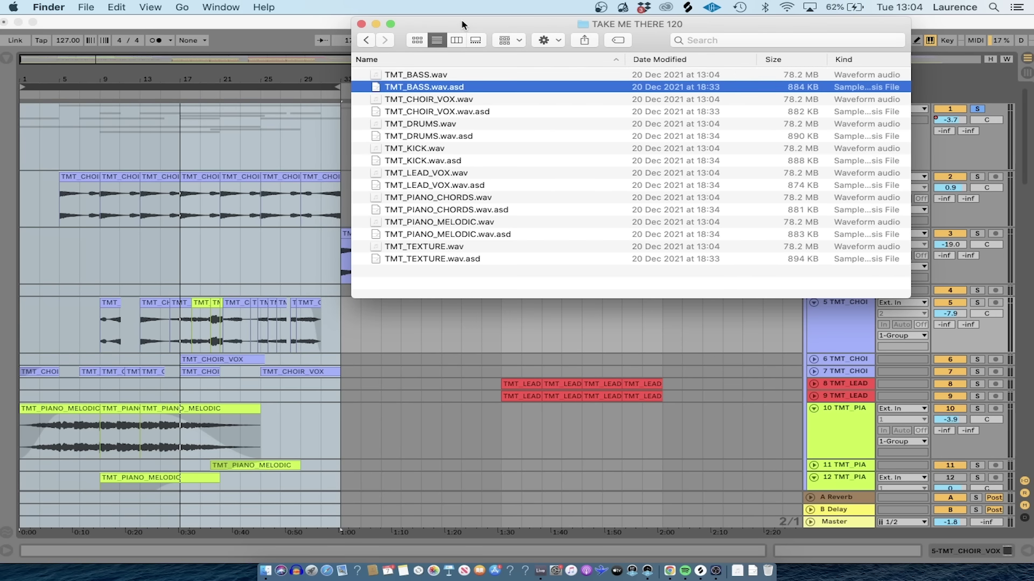
key(Down)
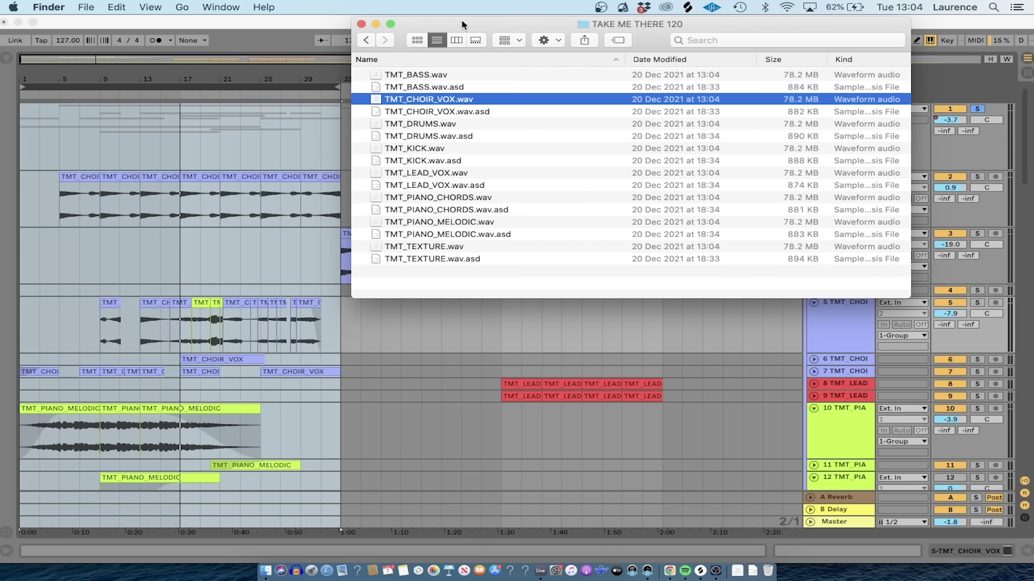
key(space)
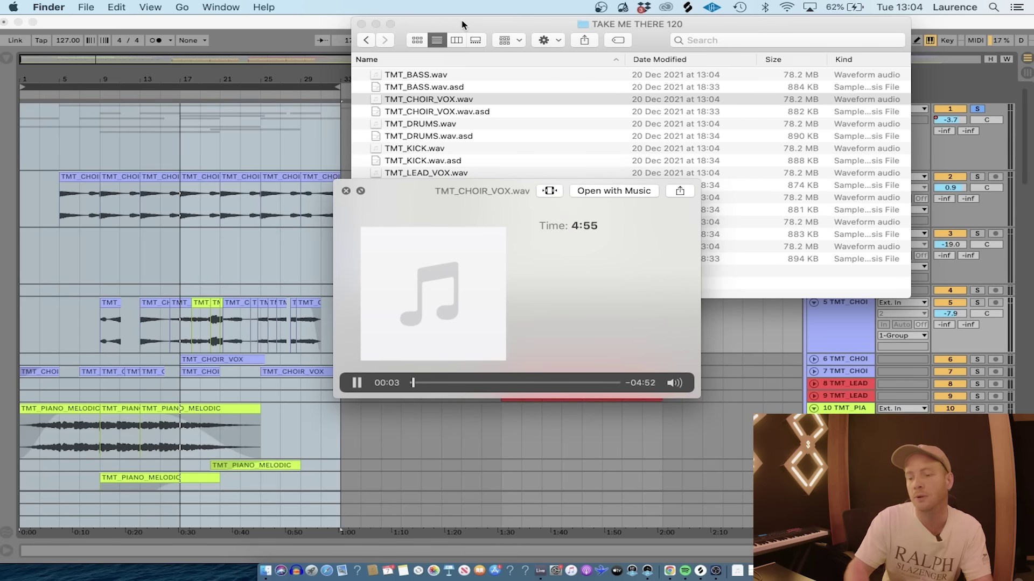
key(space)
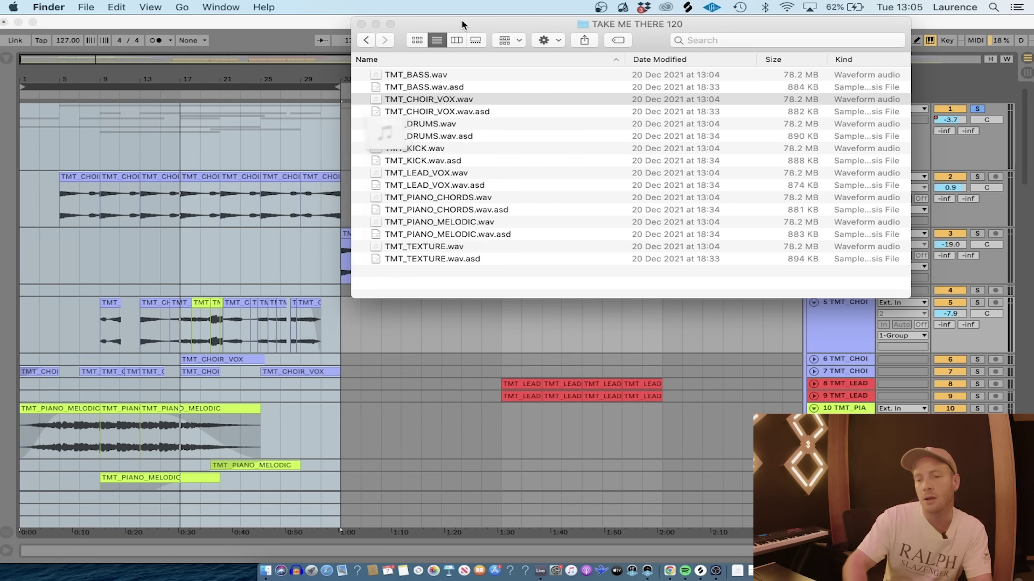
Preview the TMT_PIANO_MELODIC.wav stem from about 0:42 in, then close the preview.
key(Down)
key(Down)
key(Down)
key(Down)
key(Down)
key(Down)
key(Down)
key(Down)
key(Down)
key(Down)
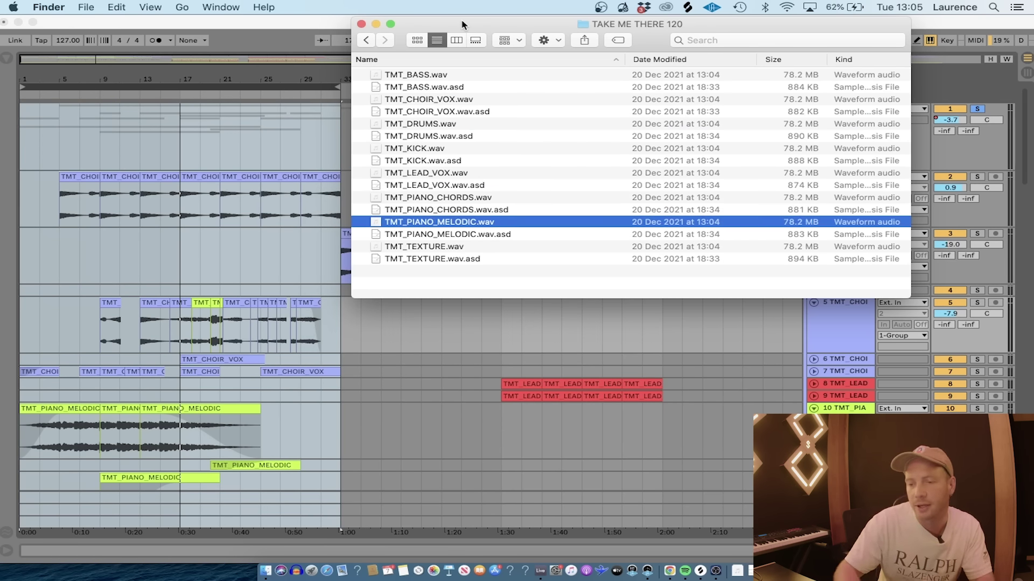
key(space)
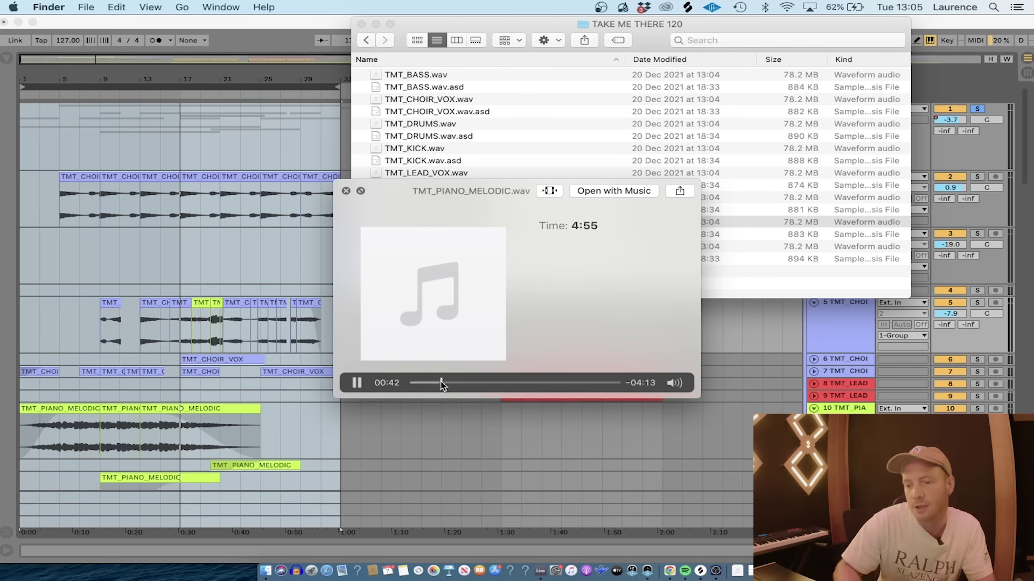
drag(436, 203, 505, 103)
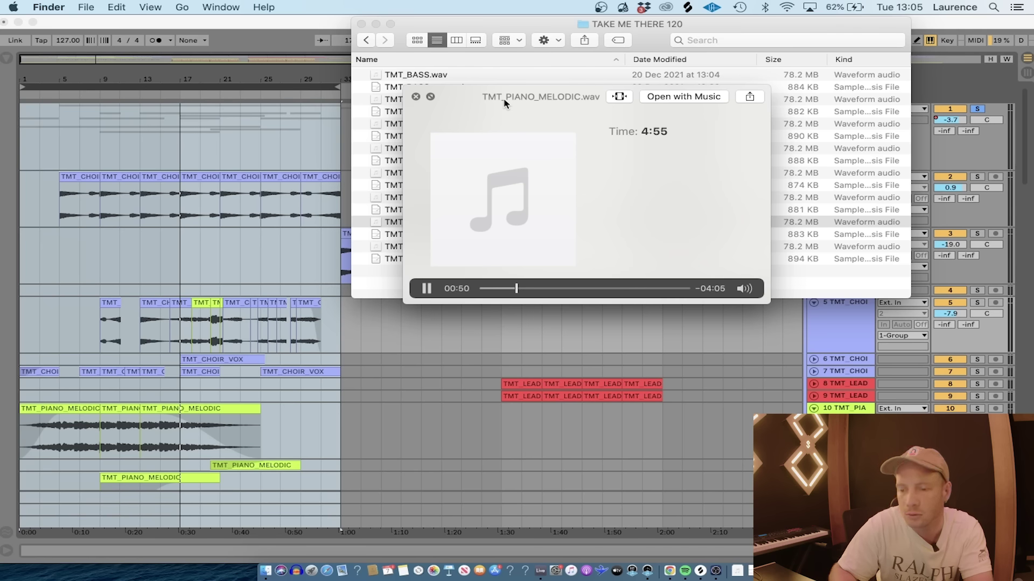
key(space)
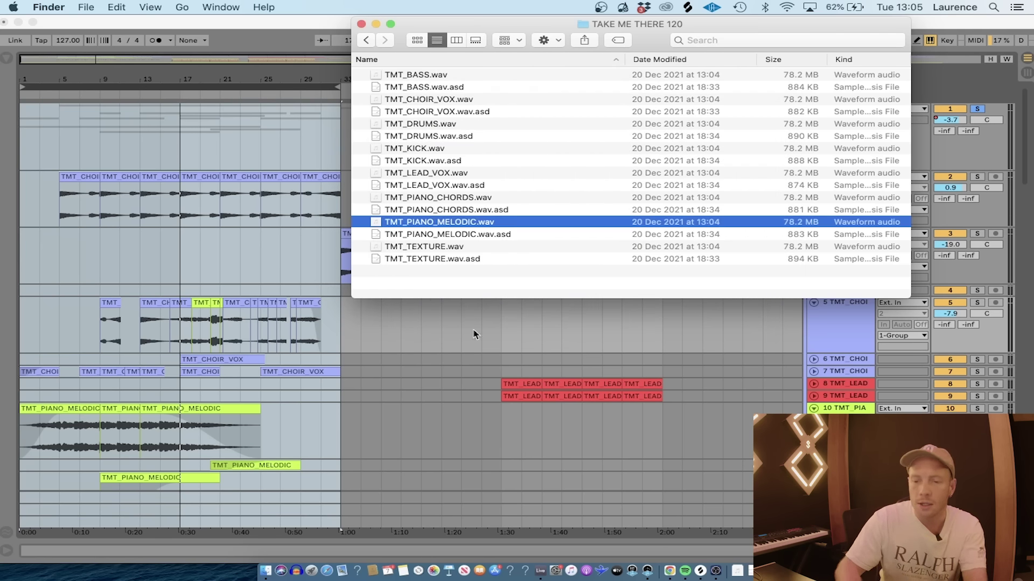
Switch to Ableton Live and audition the choir vocal clip at bar 5 on track 2 in solo.
key(super+Tab)
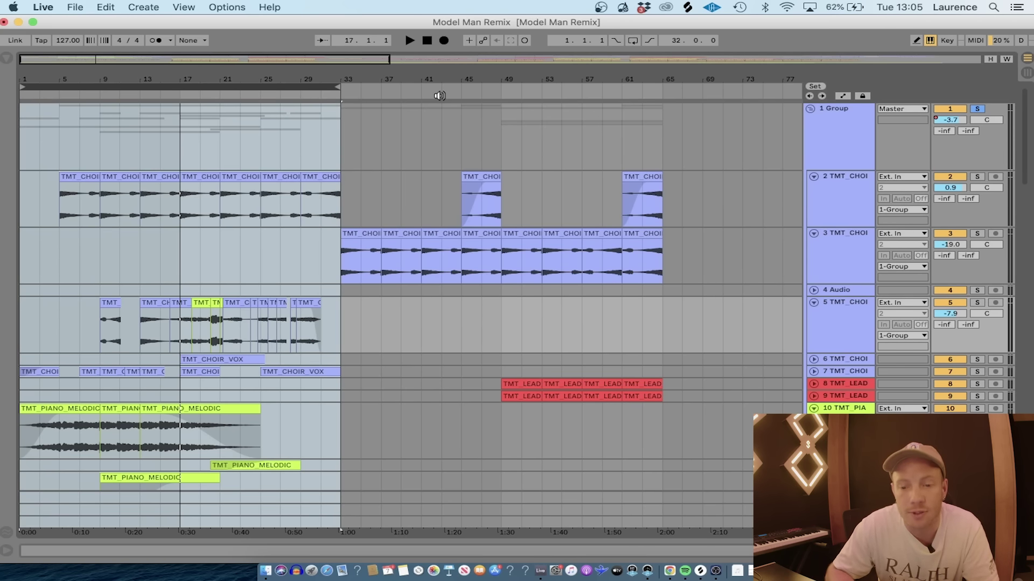
key(plus)
key(plus)
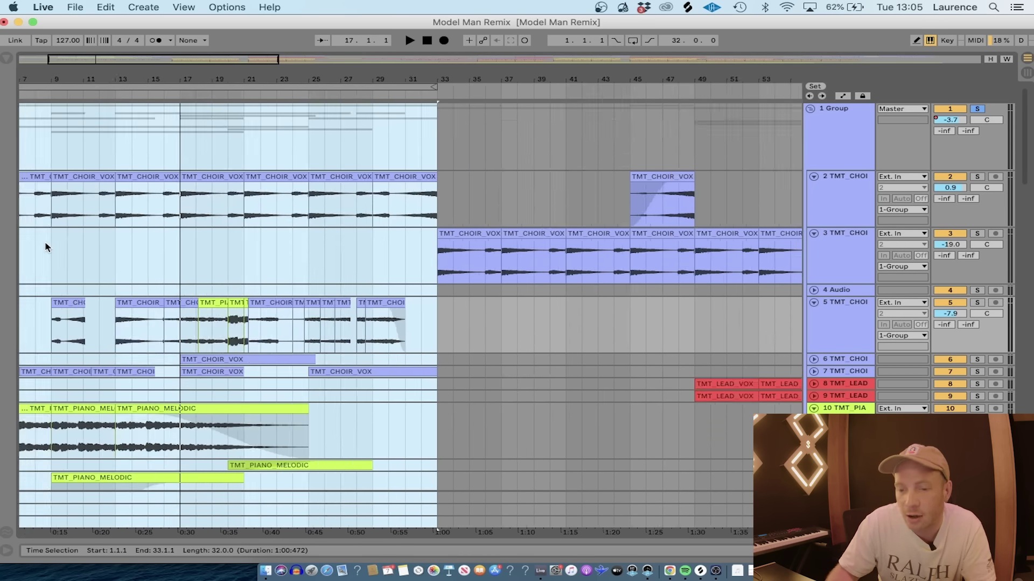
click(26, 58)
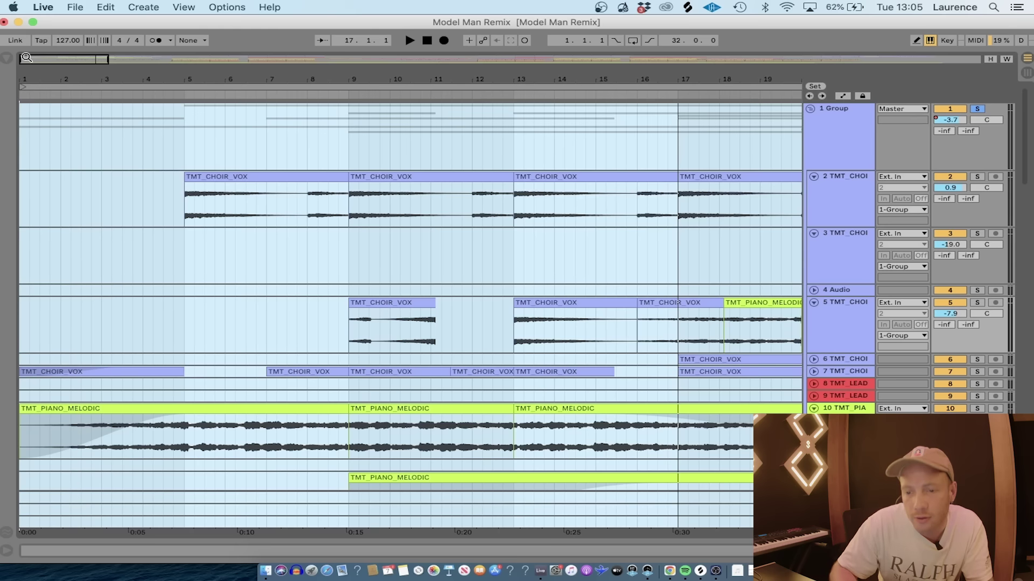
click(286, 250)
click(221, 177)
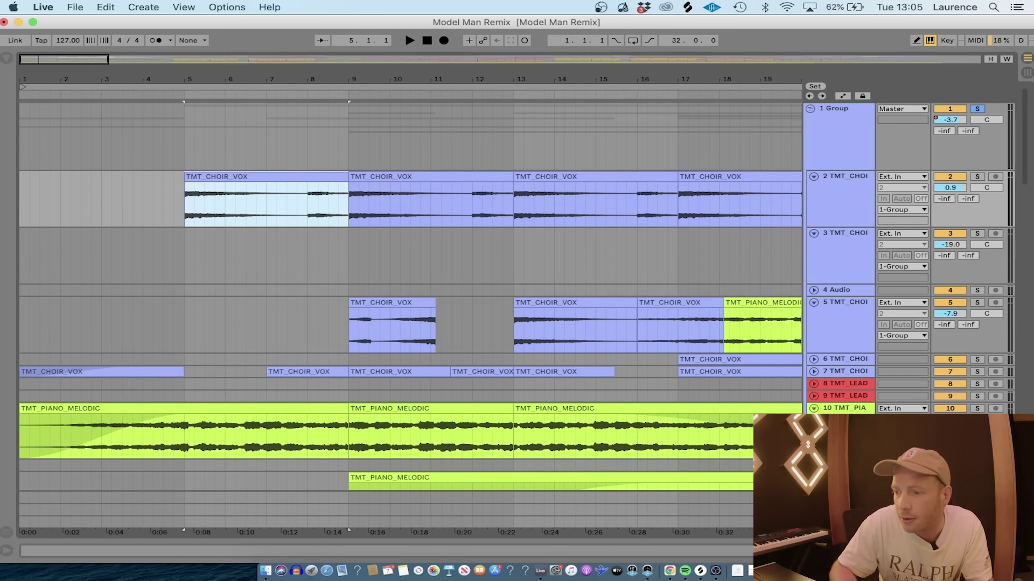
click(978, 177)
key(space)
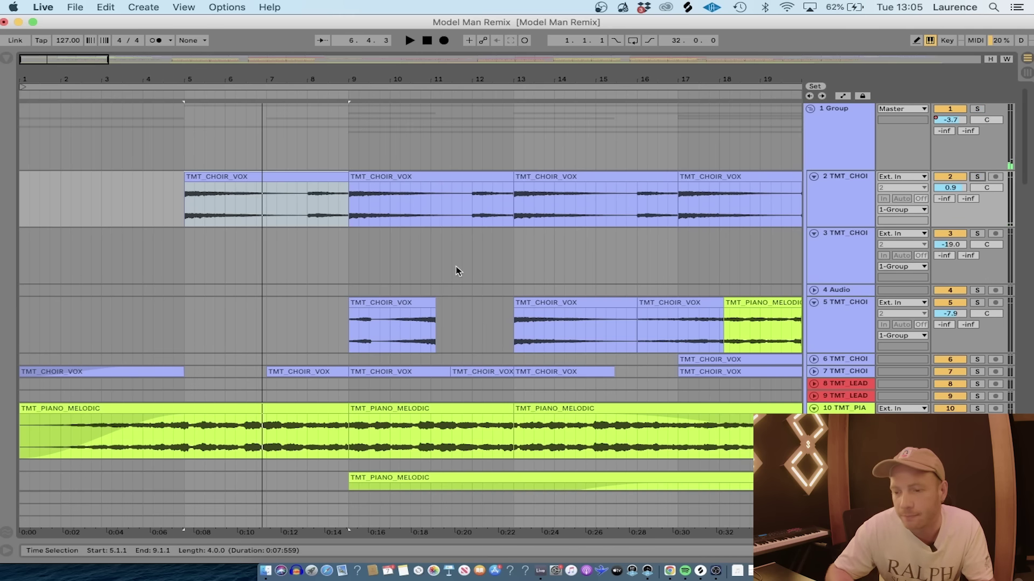
Unfold track 7, then listen to track 2's choir vocal in solo and compare it with the whole of group 1 soloed.
click(813, 372)
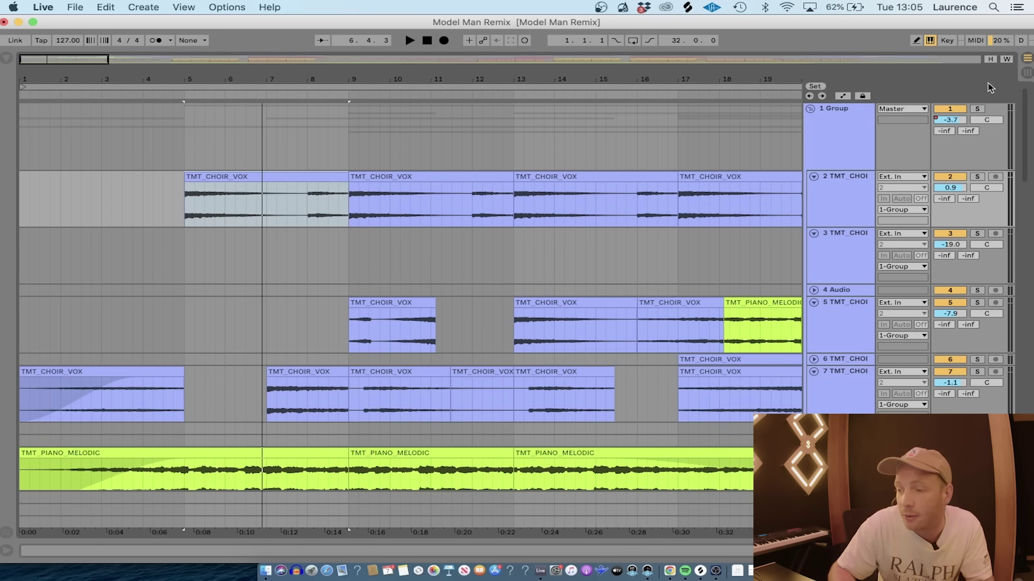
drag(1025, 105, 1019, 127)
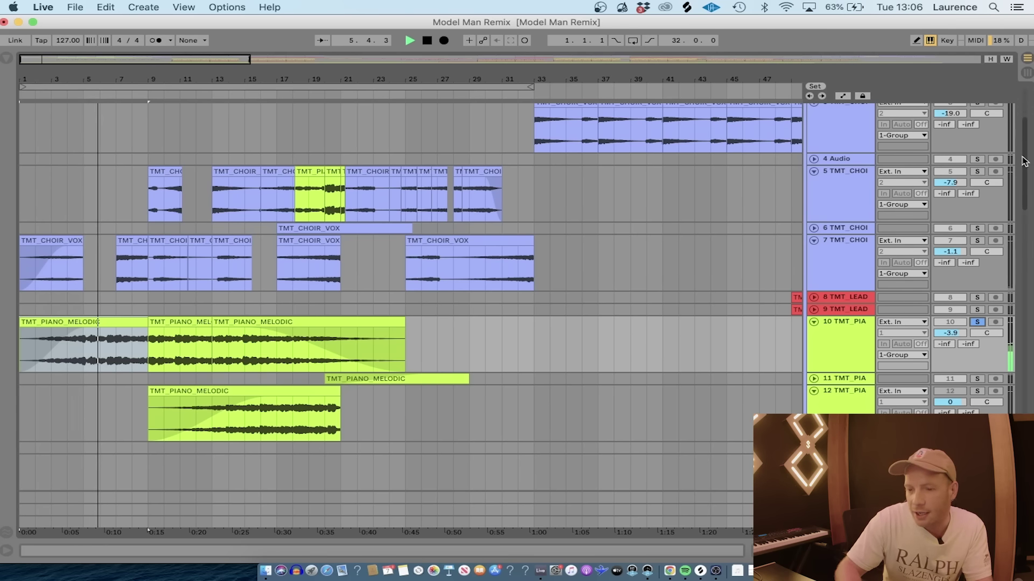
drag(1028, 162, 1027, 129)
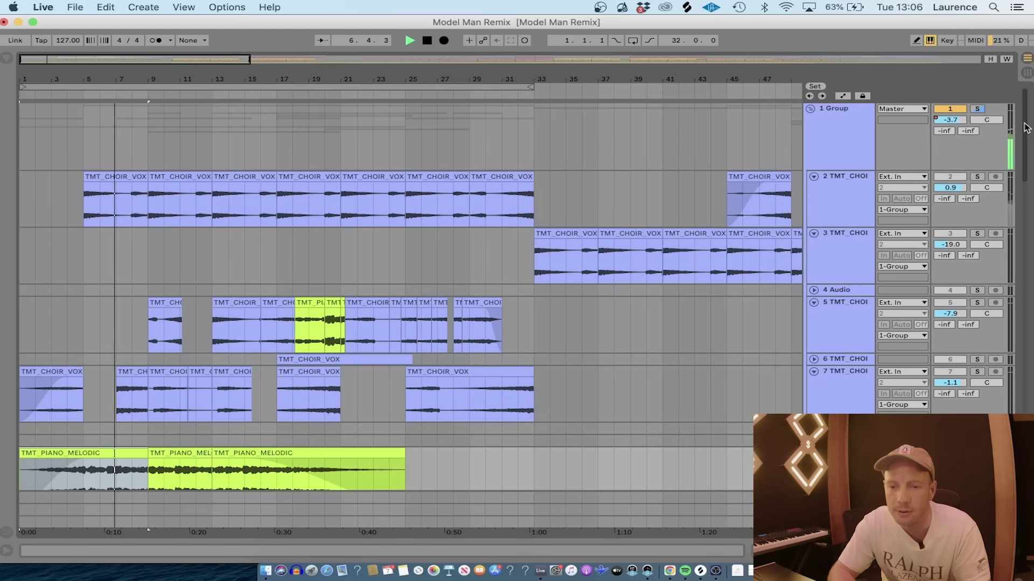
click(982, 178)
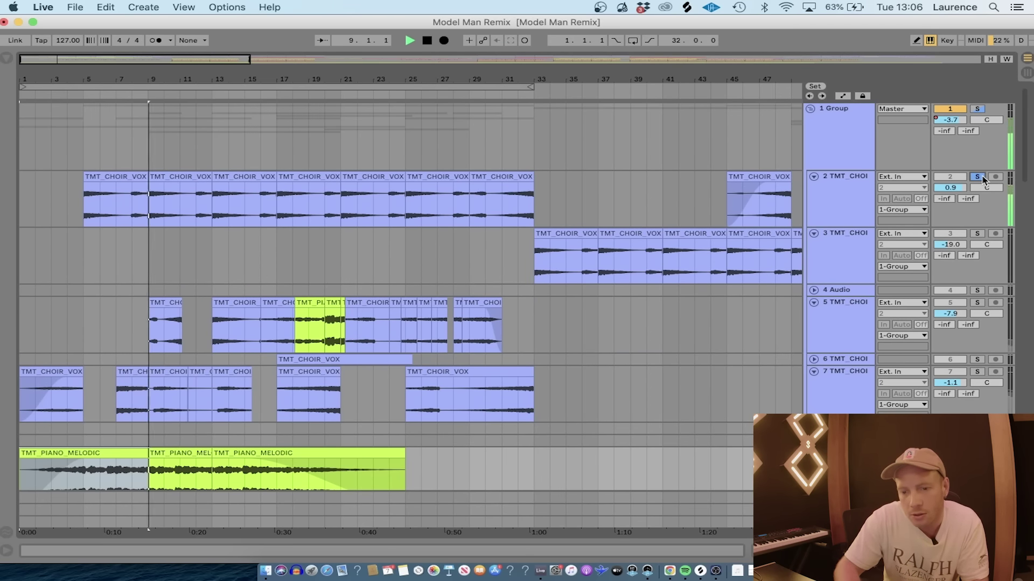
click(981, 179)
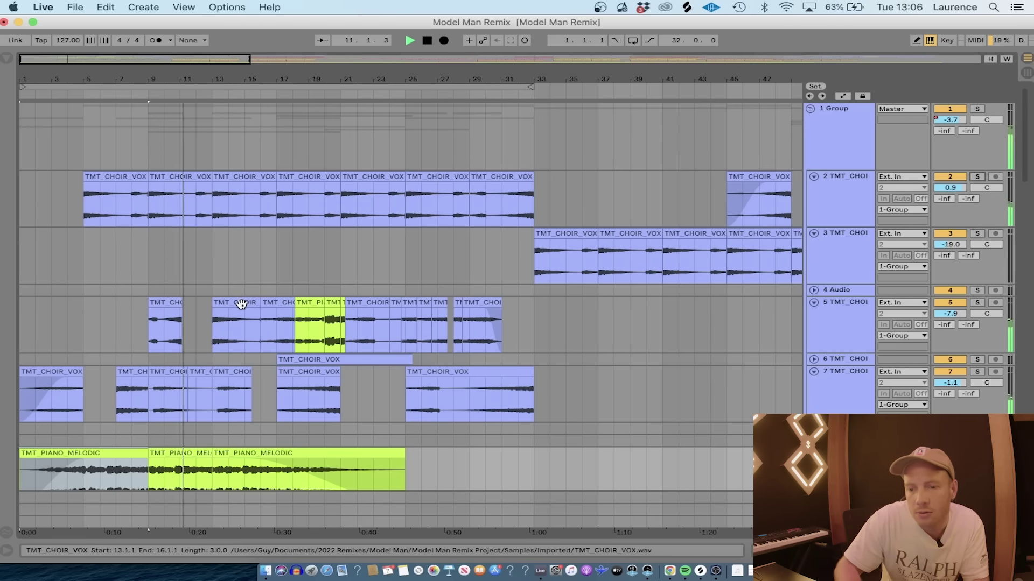
click(977, 109)
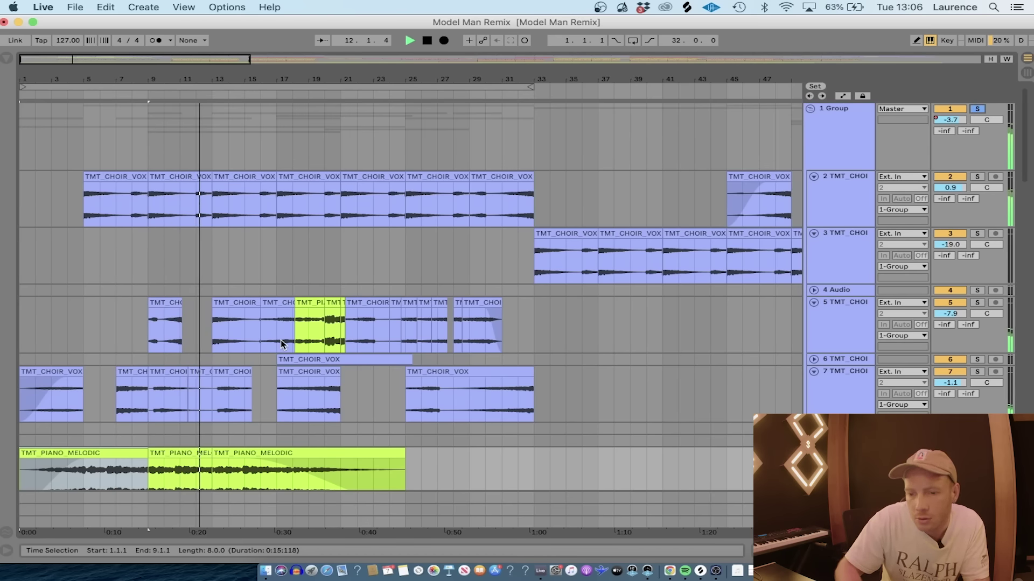
Inspect the sample settings of the piano melodic clip at bar 18 on track 5 and audition track 5 in solo.
double_click(311, 300)
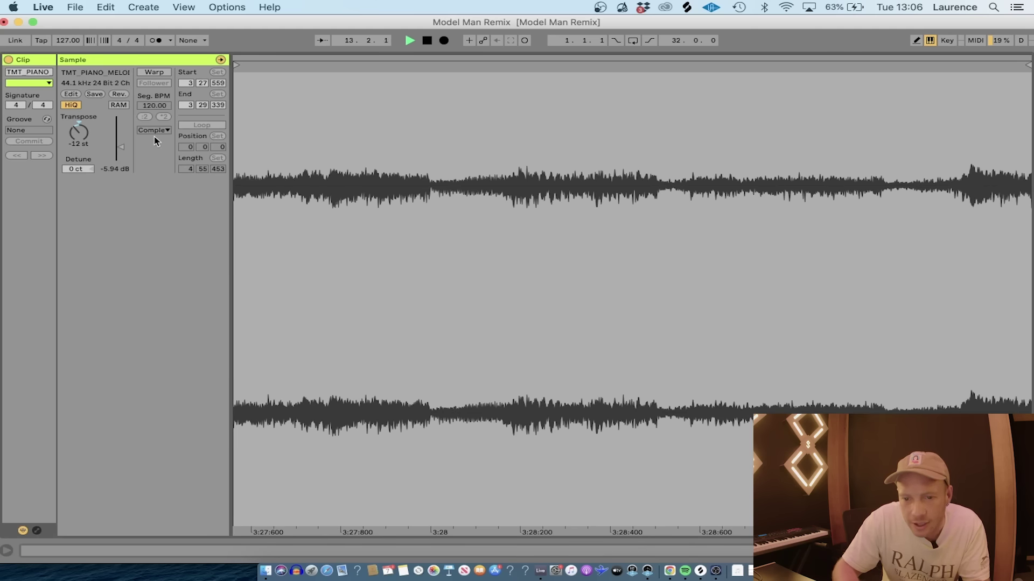
key(super+alt+l)
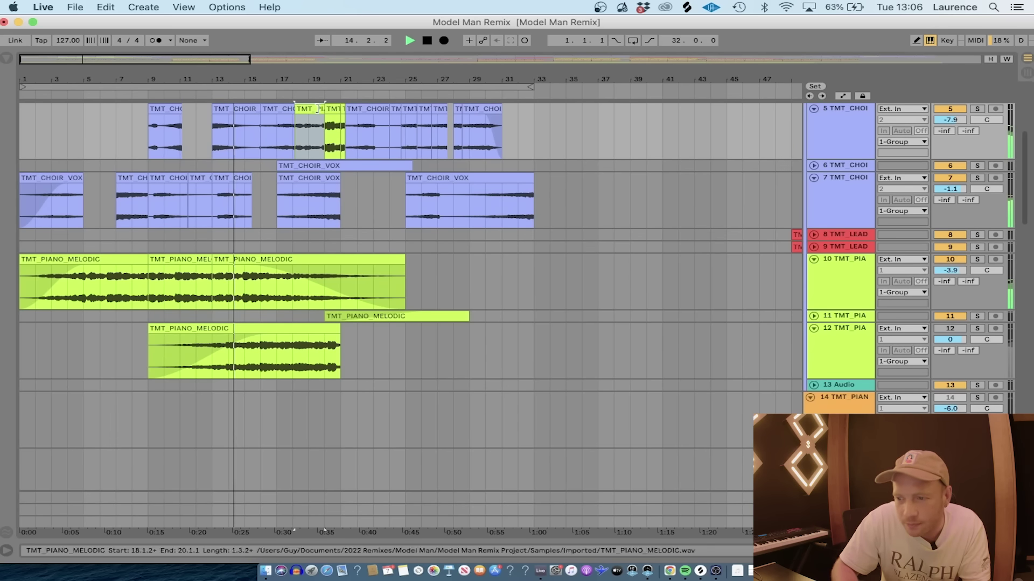
click(977, 109)
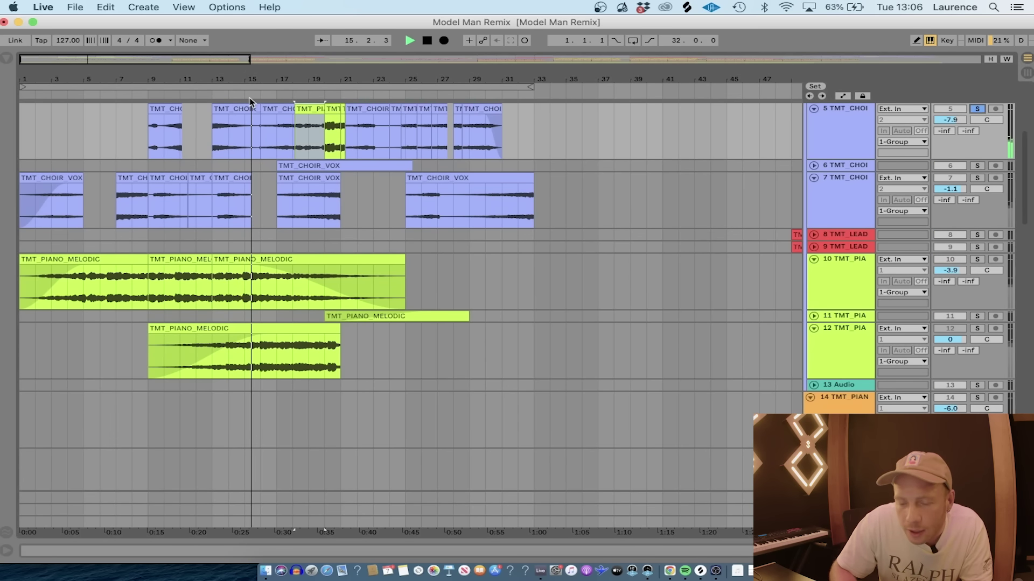
click(286, 92)
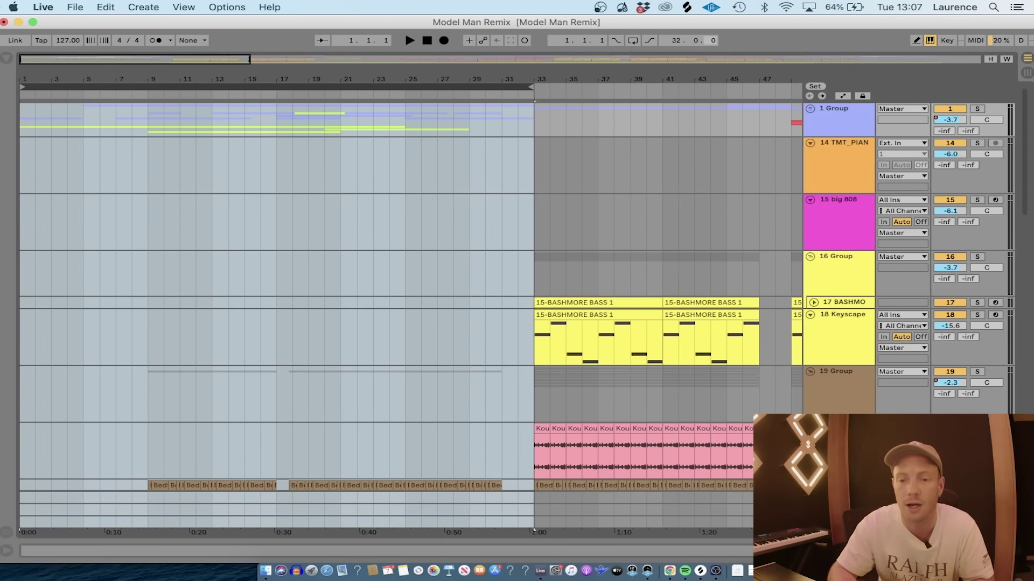
Play the arrangement from bar 1, fold track 14 and unfold group 1 to follow its opening clips.
key(space)
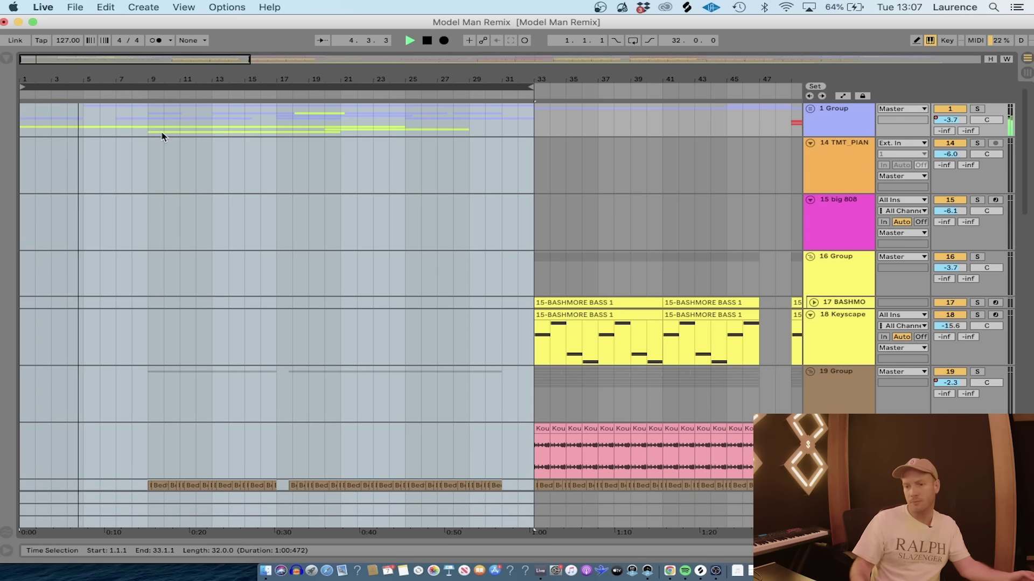
click(810, 143)
click(810, 109)
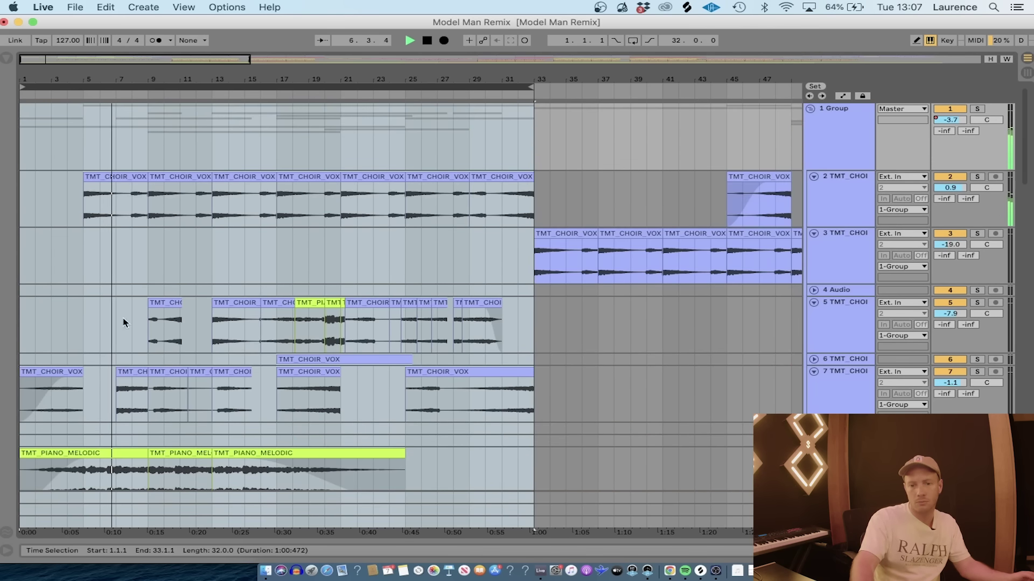
key(plus)
key(plus)
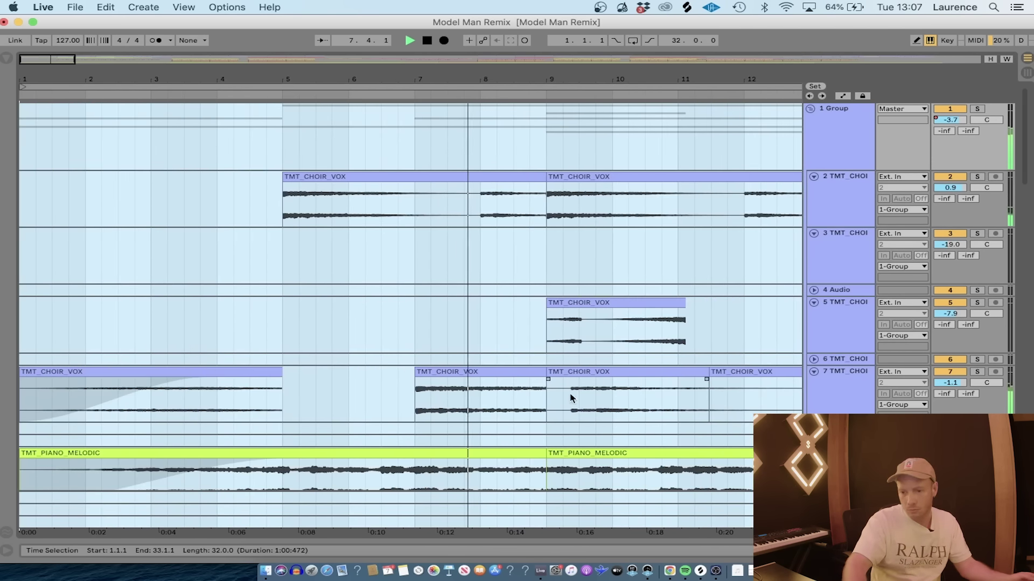
Inspect the sample settings of track 7's choir vocal clip and track 12's piano melodic clip, both starting at bar 9.
double_click(577, 372)
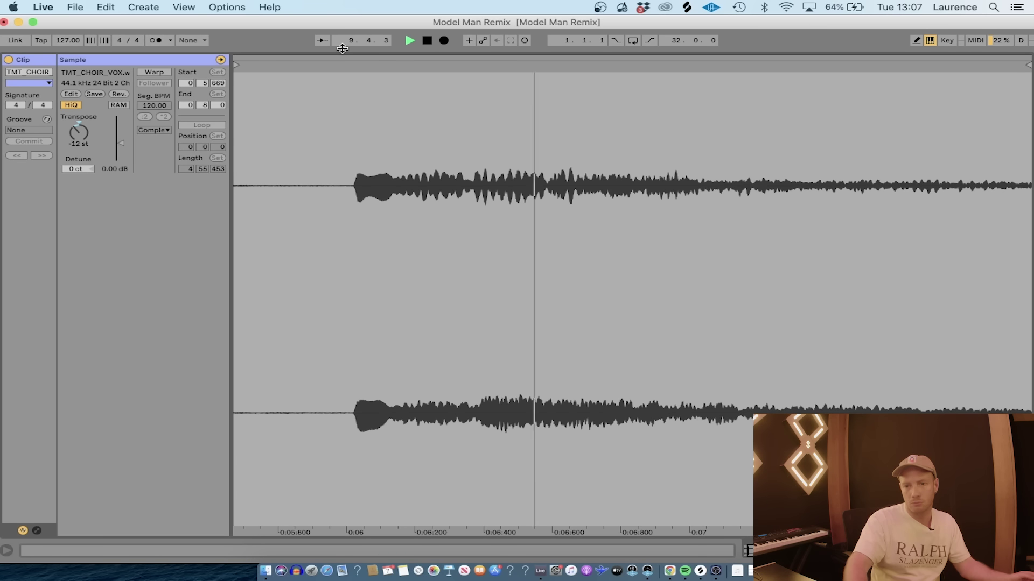
key(super+alt+l)
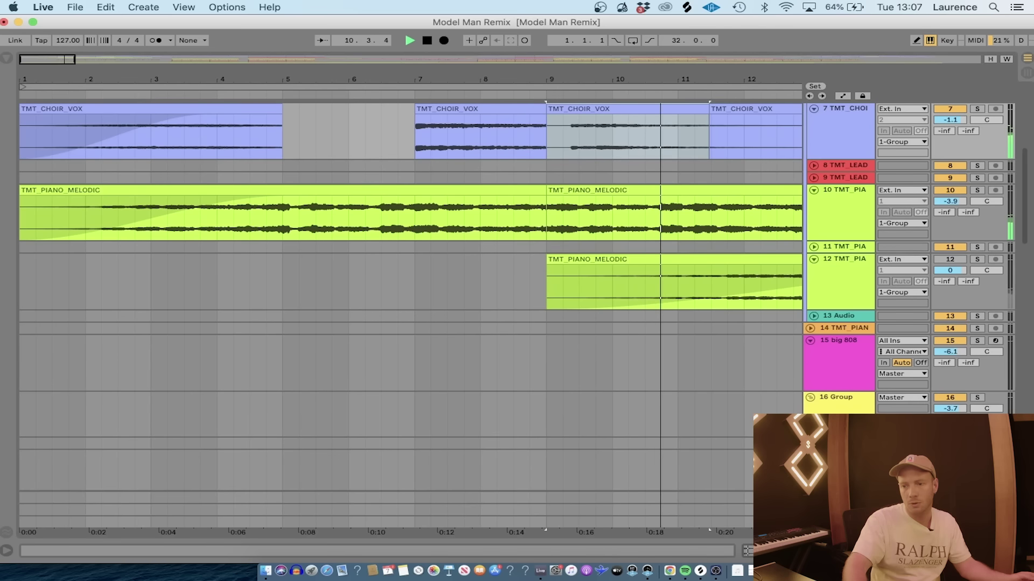
double_click(760, 259)
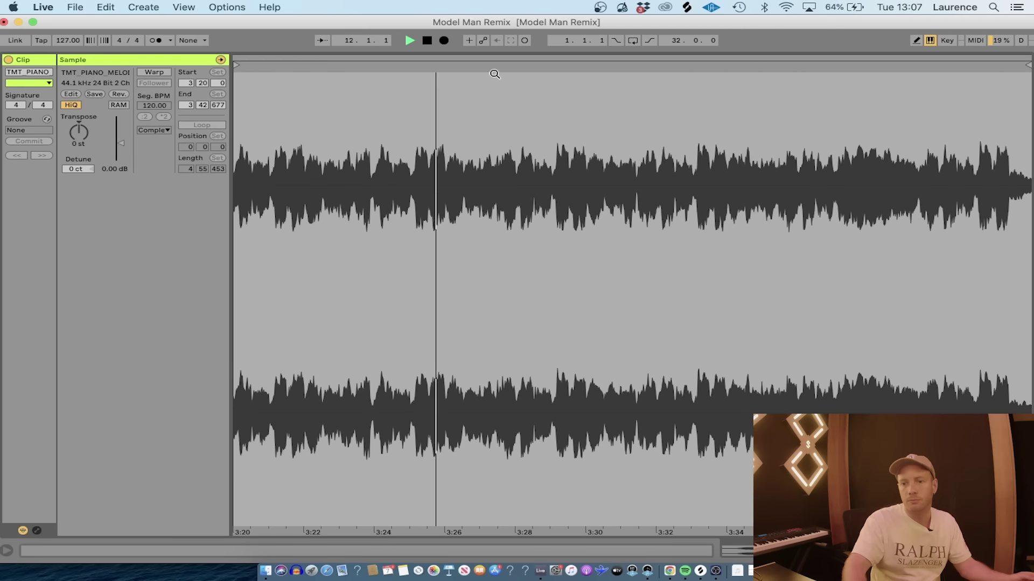
key(super+alt+l)
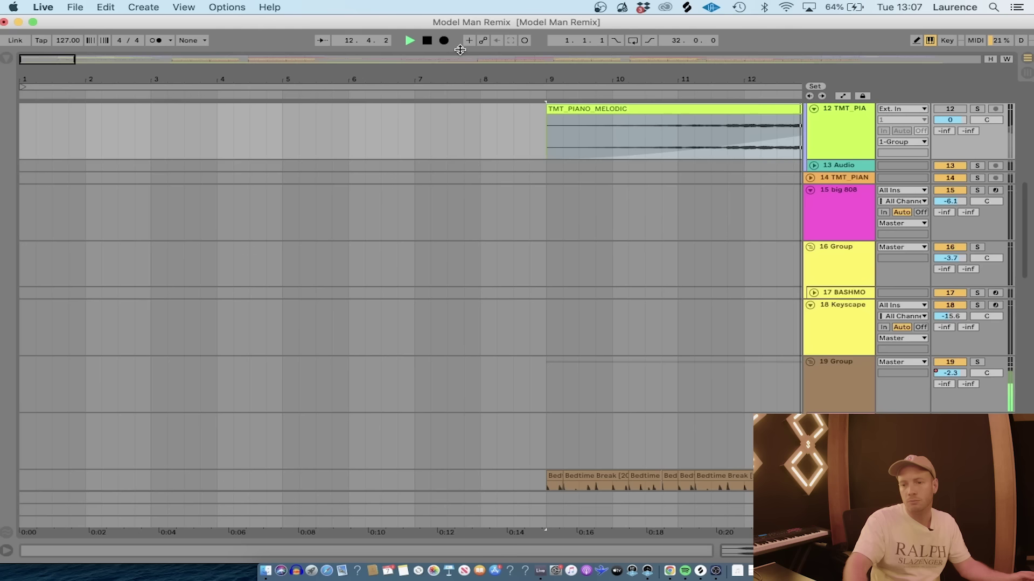
Unfold track 6 and inspect the sample settings of its choir vocal clip at bar 17.
click(481, 257)
key(minus)
key(minus)
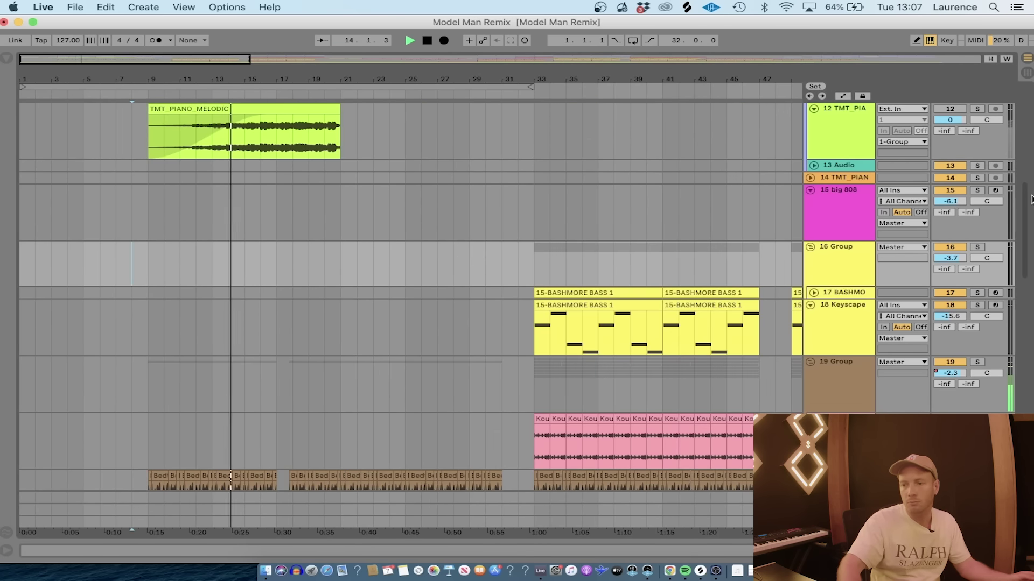
drag(1025, 200, 1019, 123)
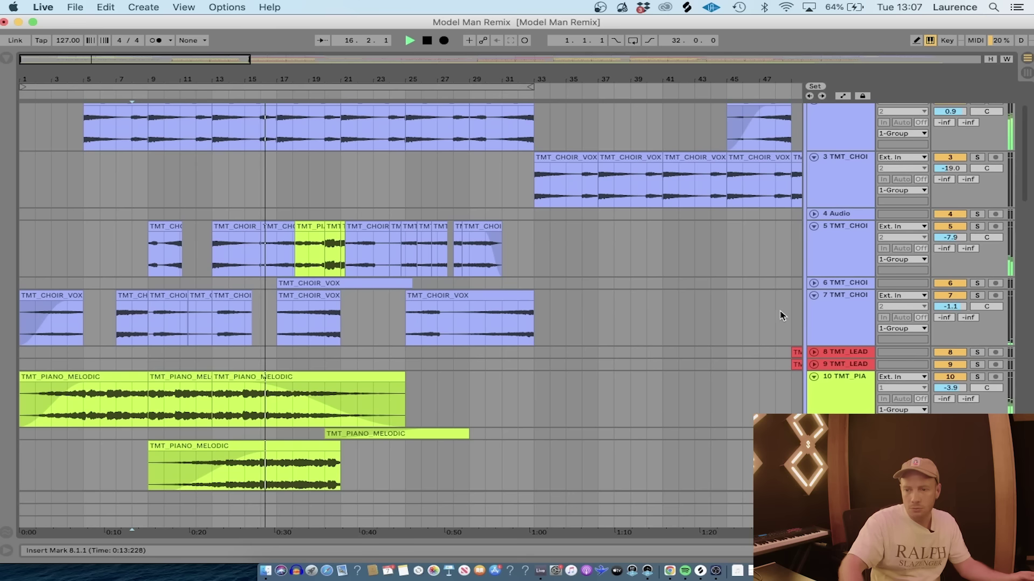
click(813, 282)
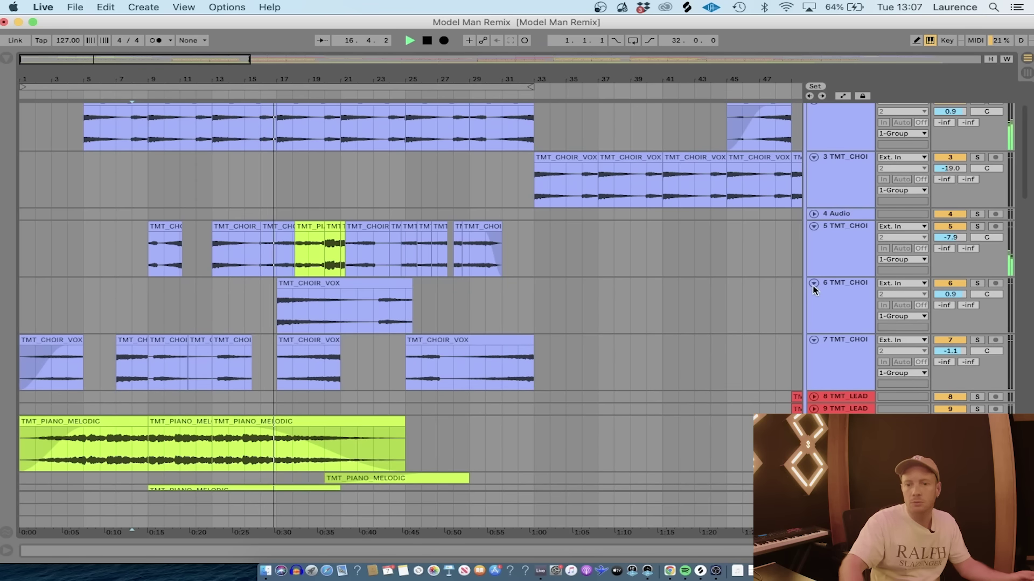
double_click(360, 285)
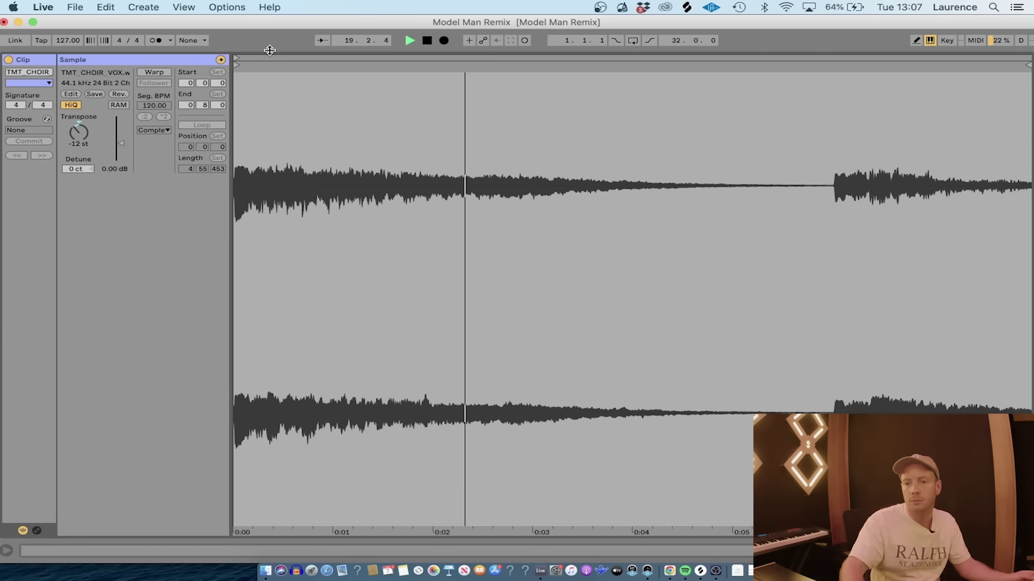
drag(270, 50, 270, 539)
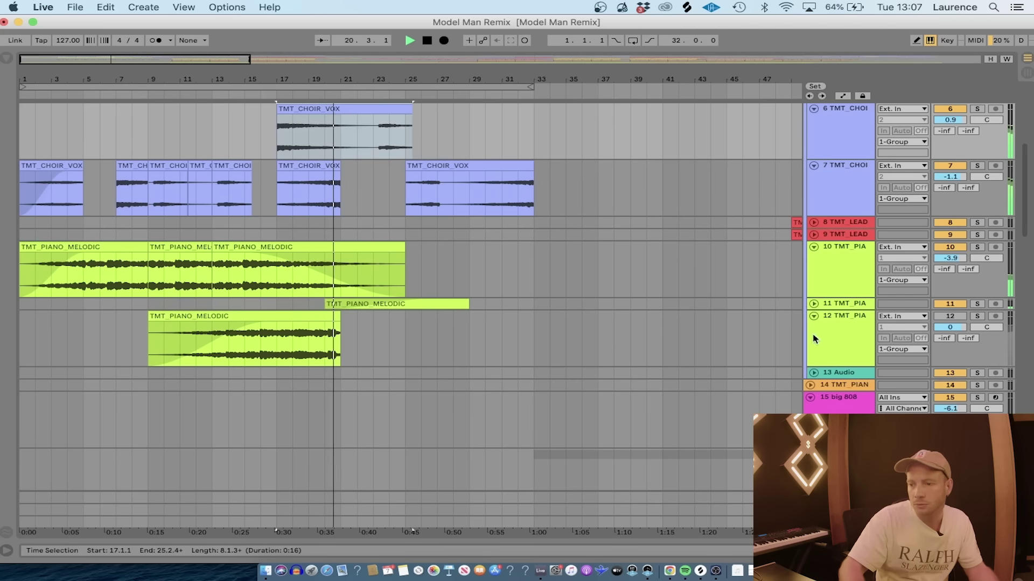
Inspect the sample settings of track 7's choir vocal clip at bar 25, then return to the arrangement.
scroll(1023, 184, up, 10)
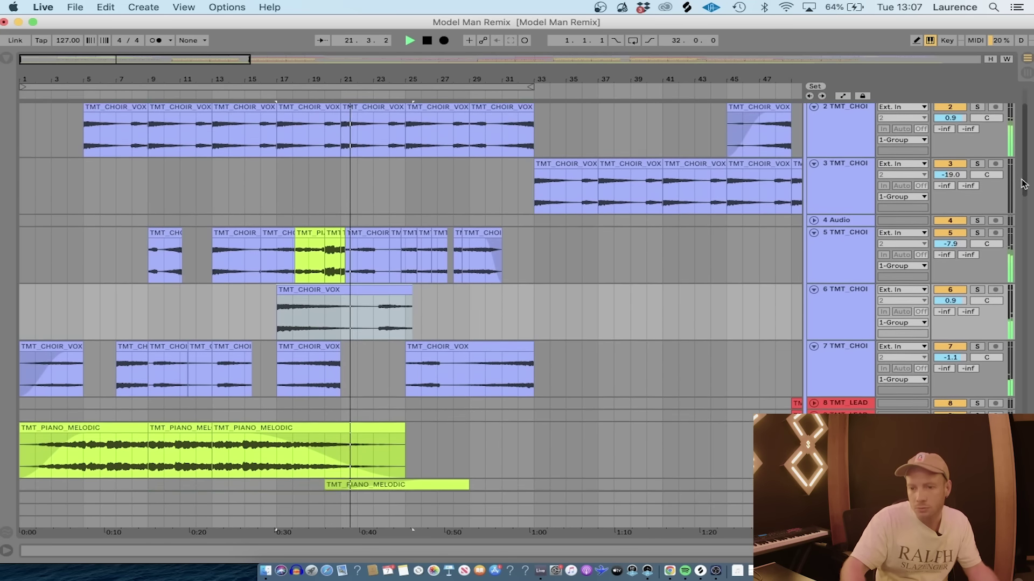
scroll(1023, 184, up, 3)
click(504, 451)
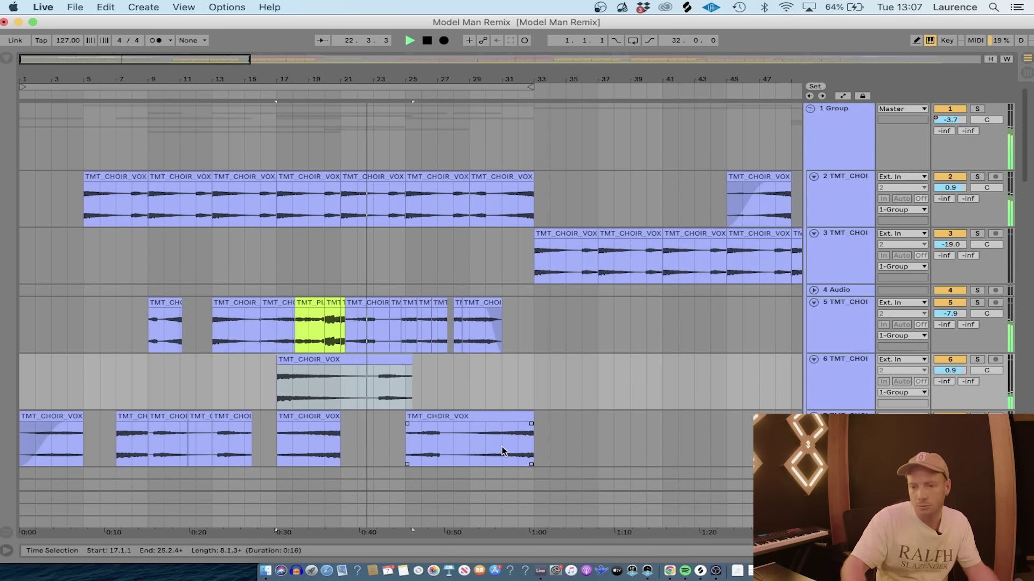
double_click(504, 416)
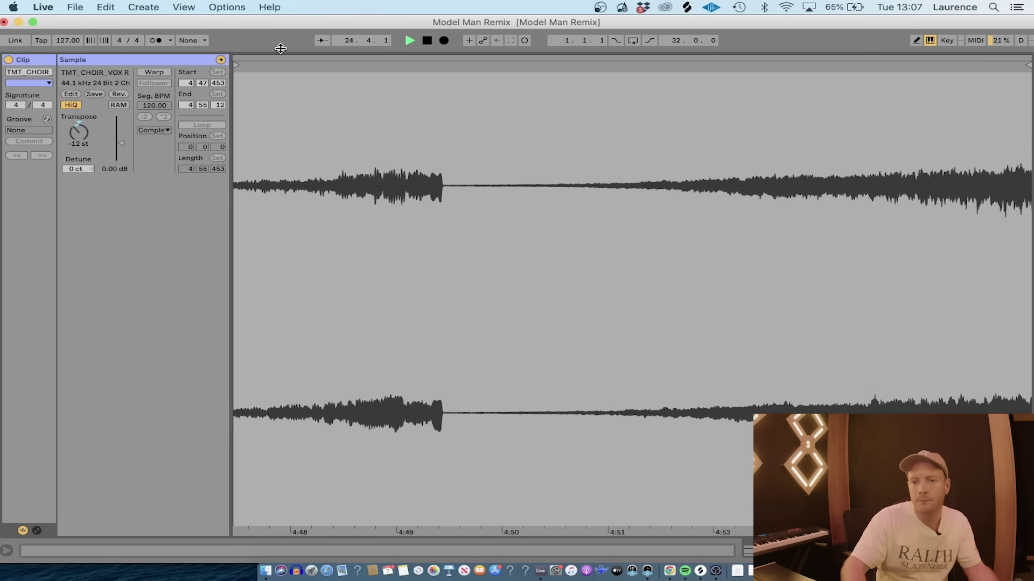
drag(280, 49, 281, 539)
click(549, 248)
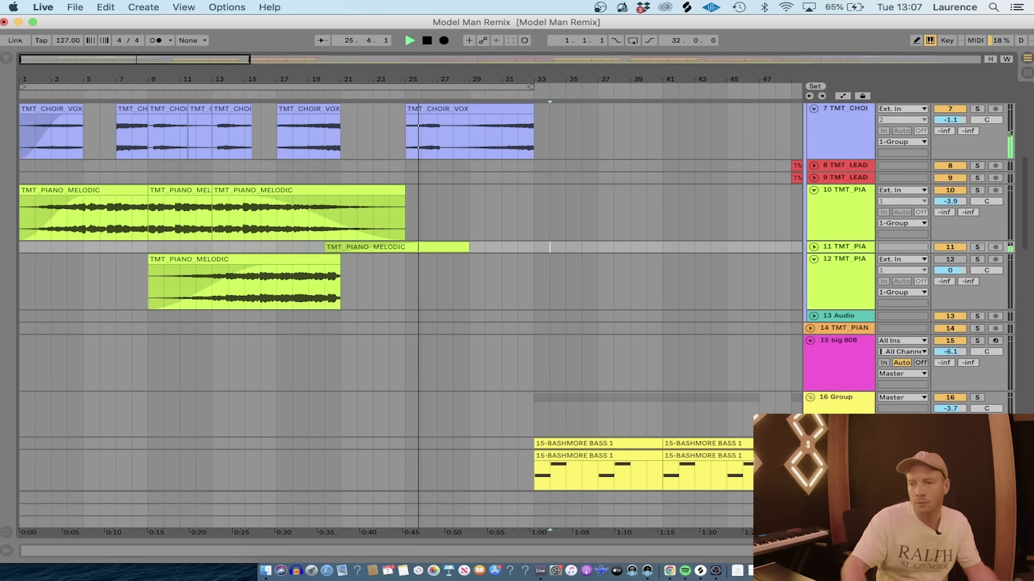
Audition the Bedtime loop on track 21 around bar 9, first in solo and again with solo off.
scroll(1022, 129, up, 10)
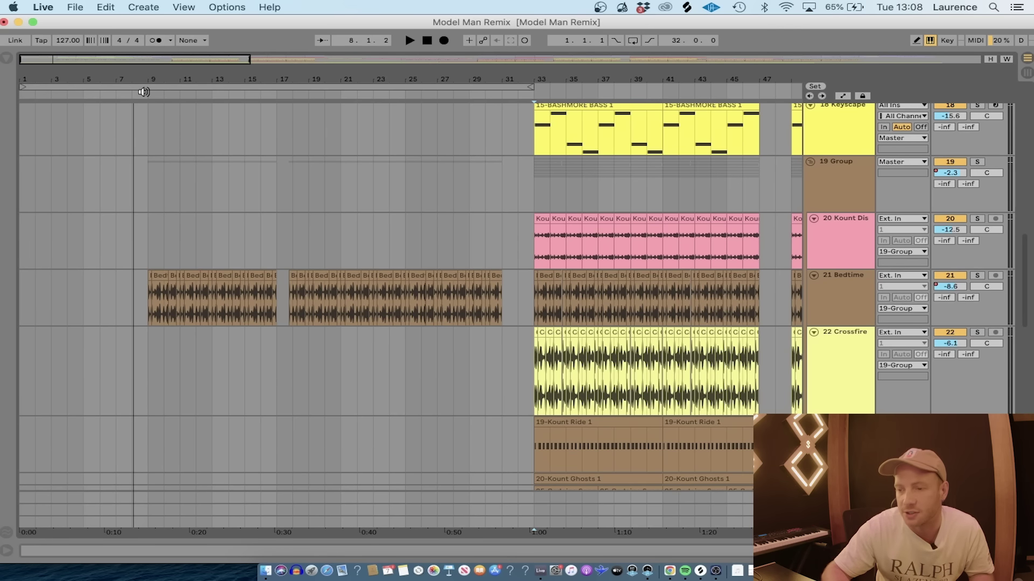
click(143, 91)
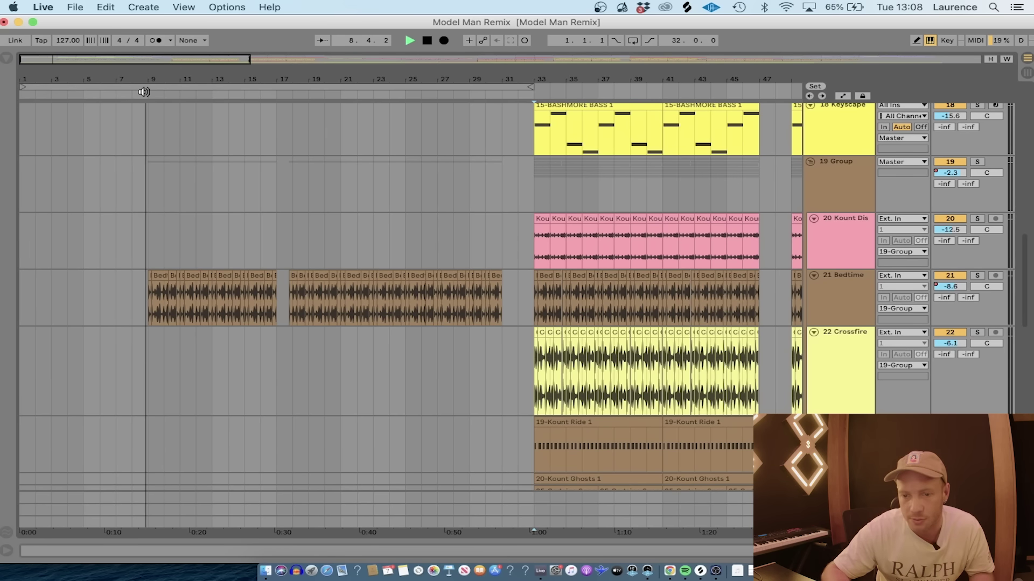
click(978, 276)
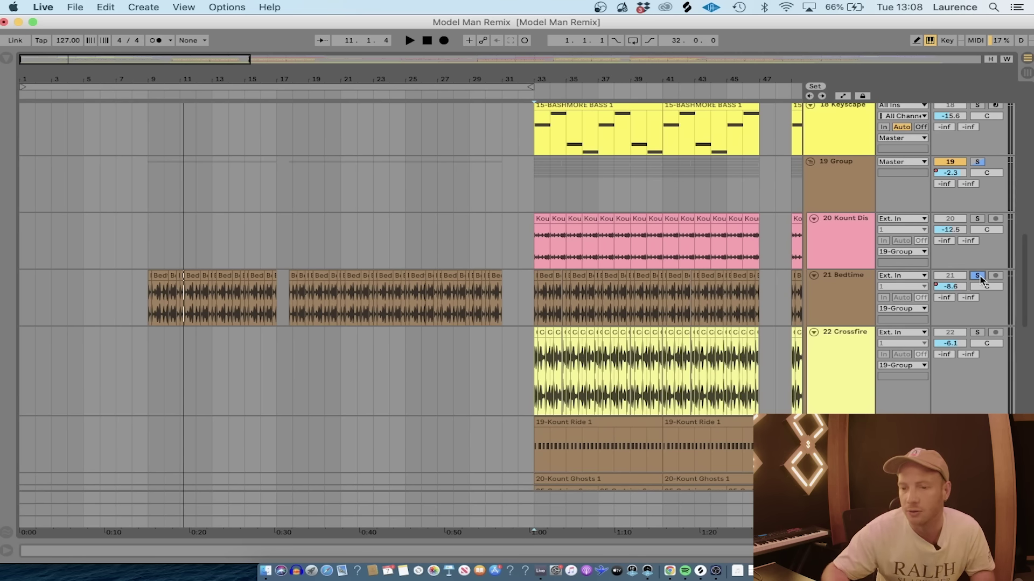
click(977, 276)
key(space)
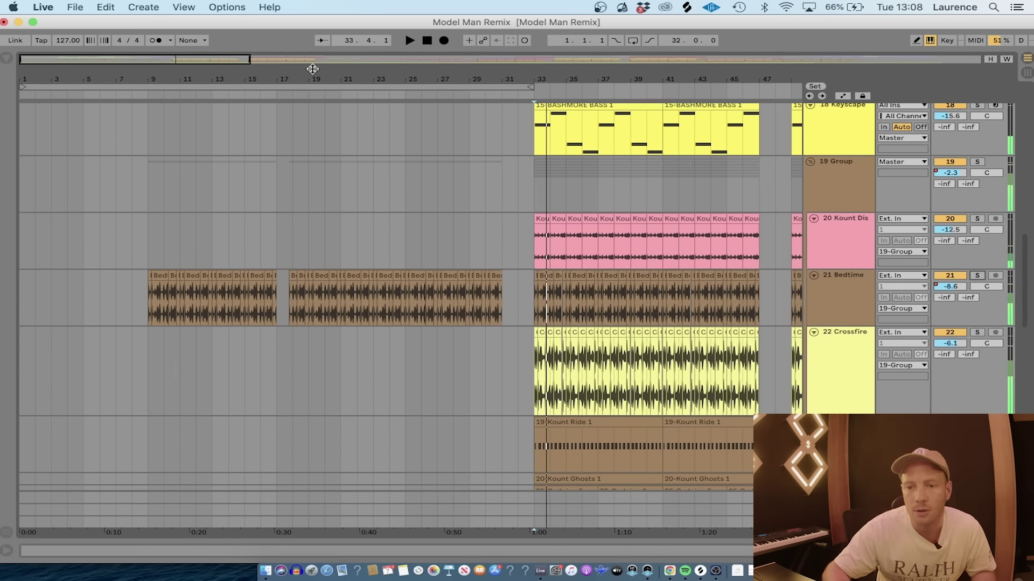
click(163, 91)
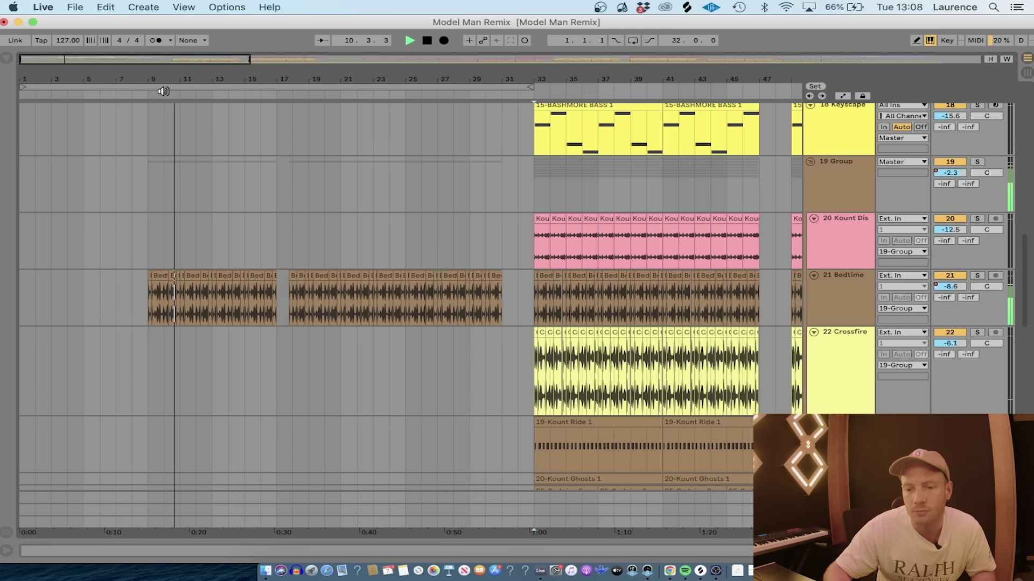
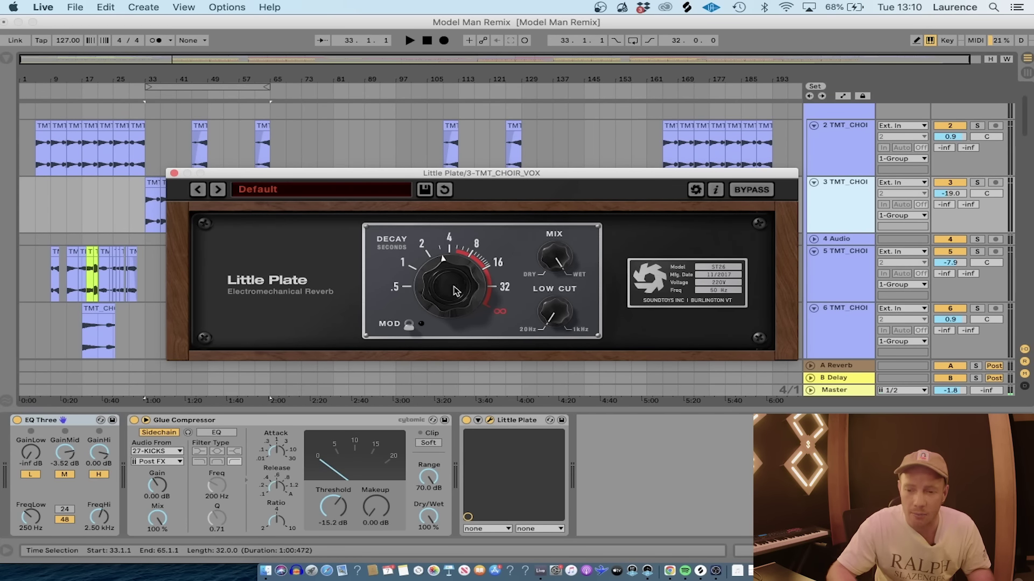
Nudge the Little Plate decay on track 3 to about 4 seconds and check the same reverb on track 5.
drag(454, 292, 450, 281)
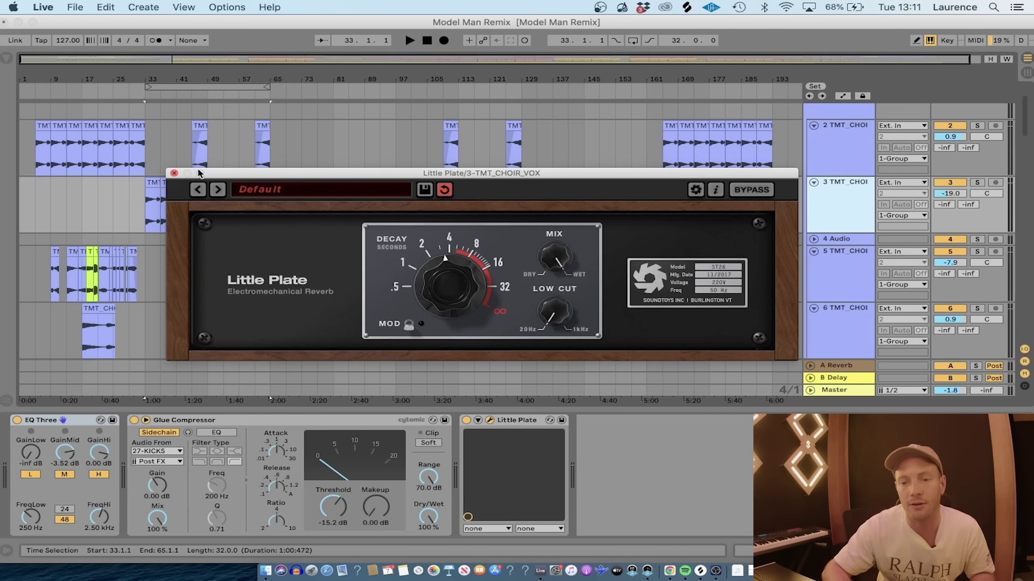
click(173, 173)
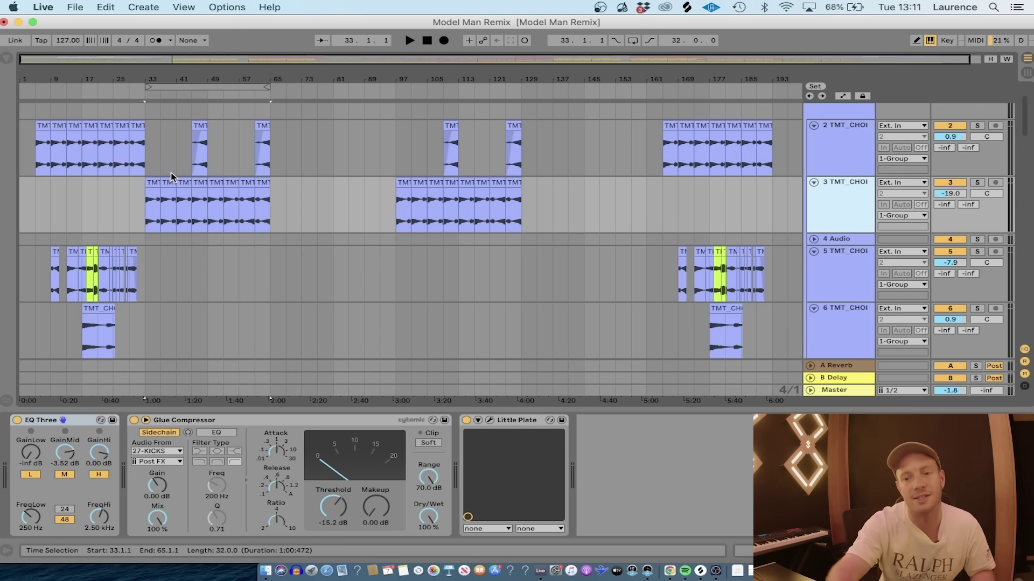
click(144, 262)
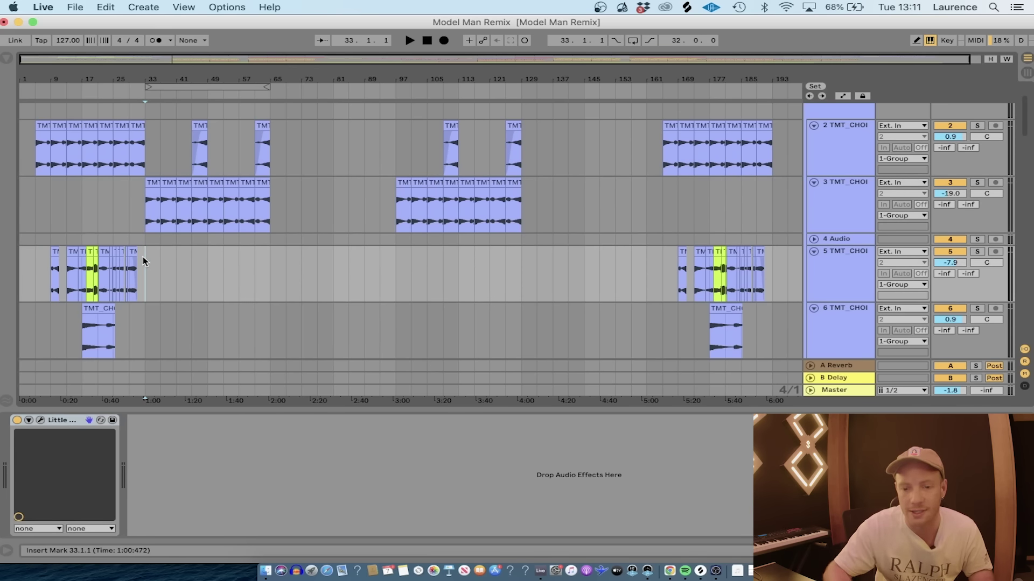
click(41, 421)
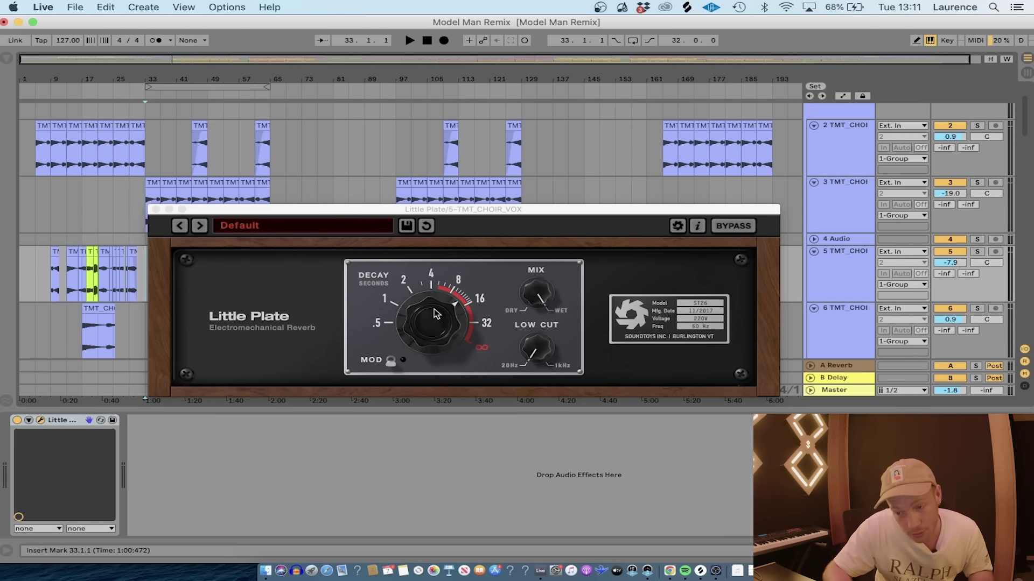
click(156, 210)
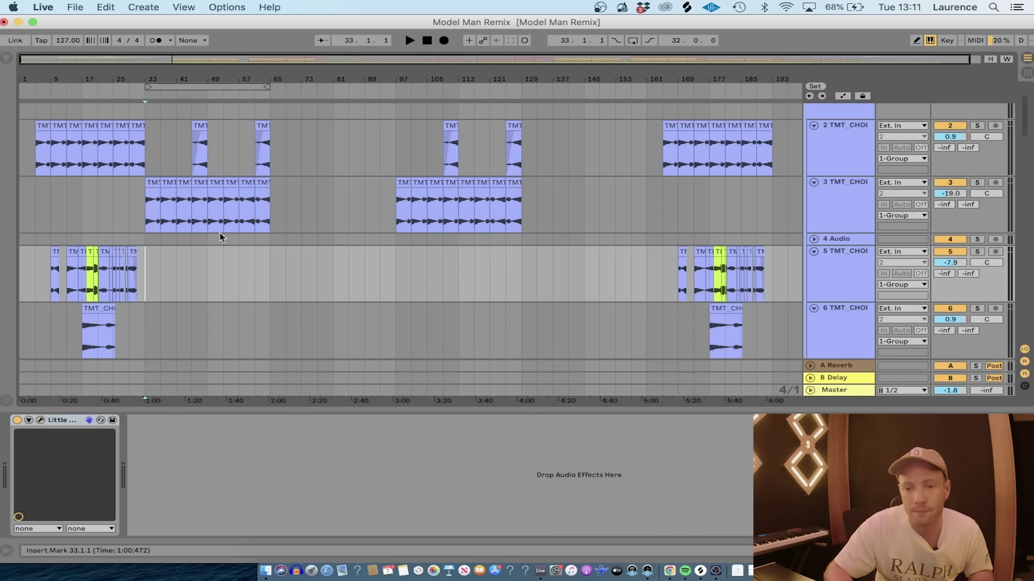
click(239, 283)
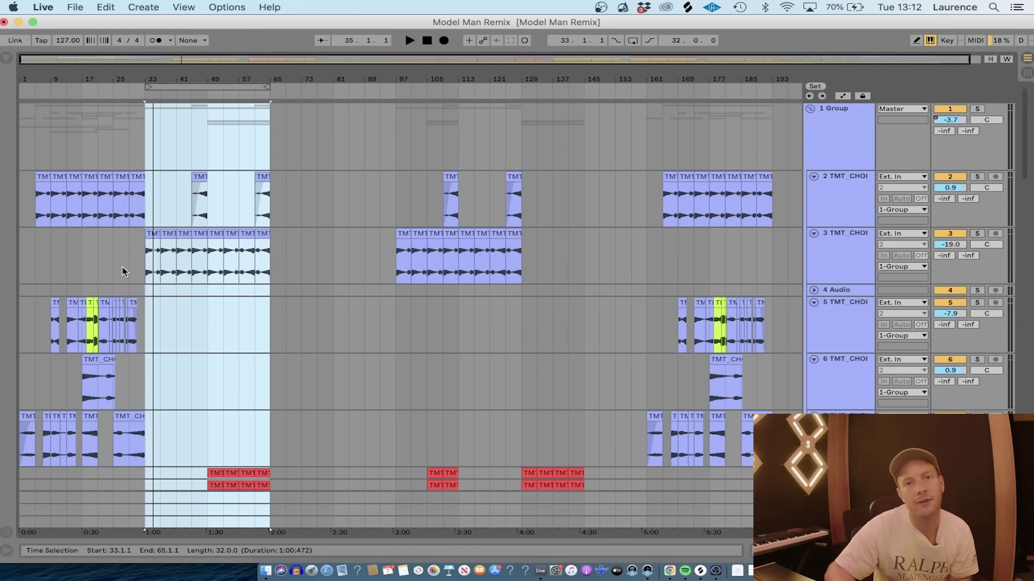
Solo track 3 and play its choir vocal clips from bar 33.
click(152, 263)
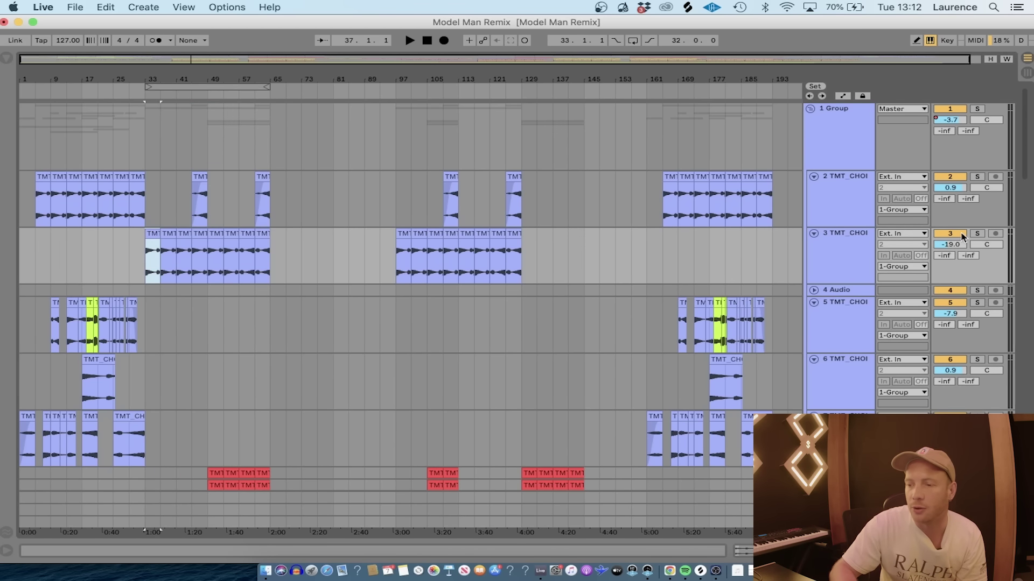
click(978, 235)
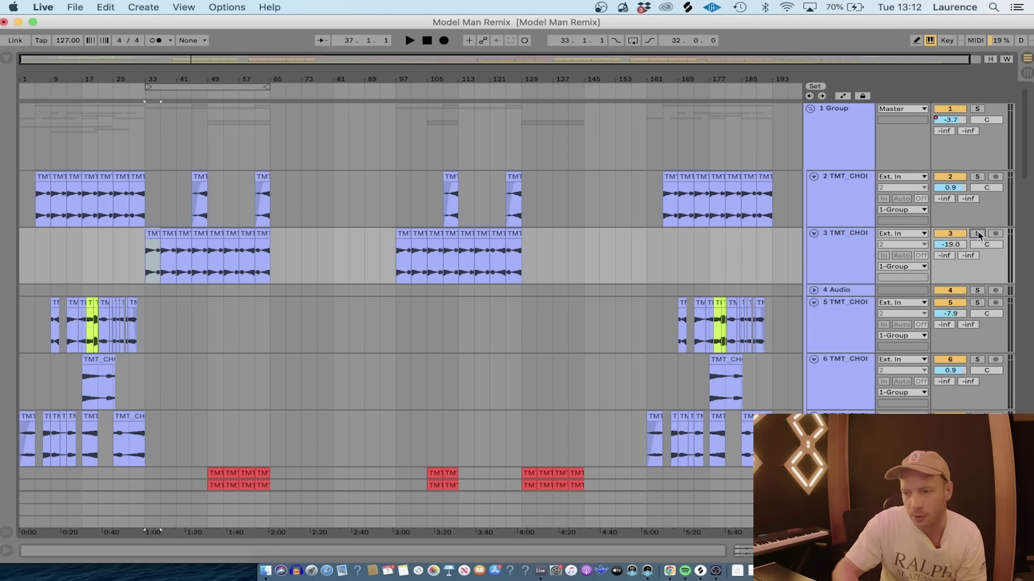
key(space)
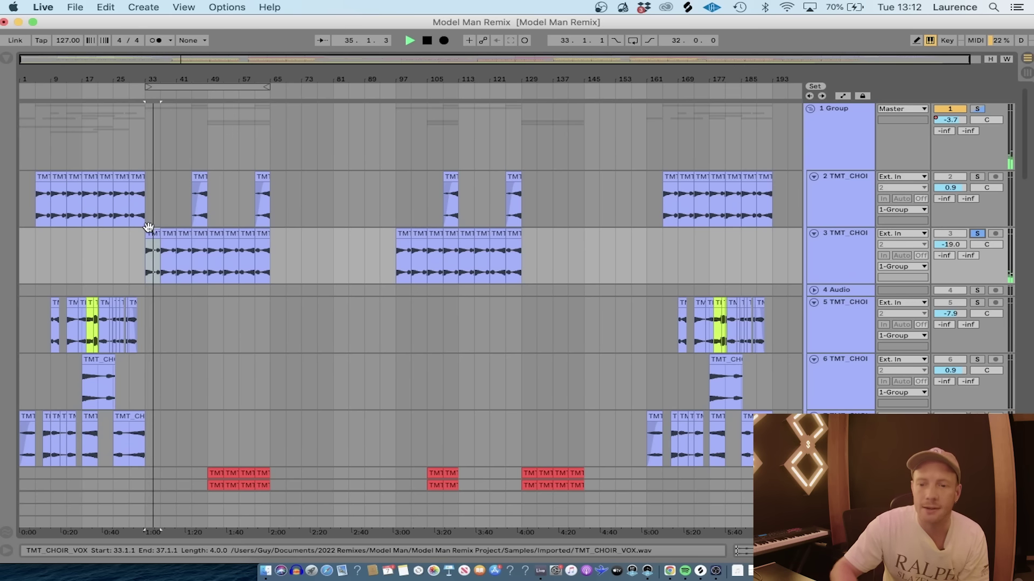
Inspect the sample settings of track 2's choir vocal clip at bar 45, stop playback and take track 3 out of solo.
double_click(200, 180)
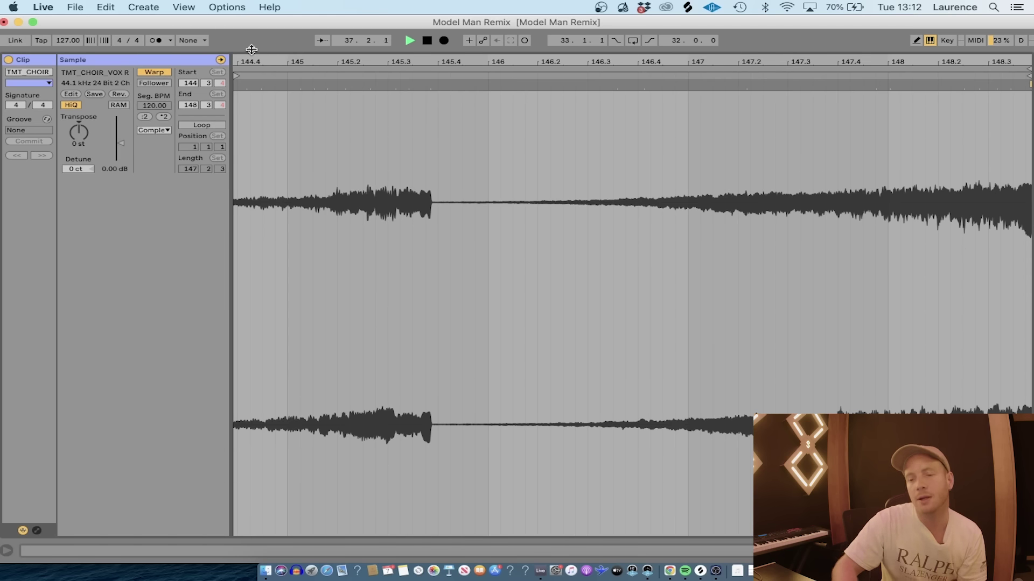
key(super+alt+l)
key(space)
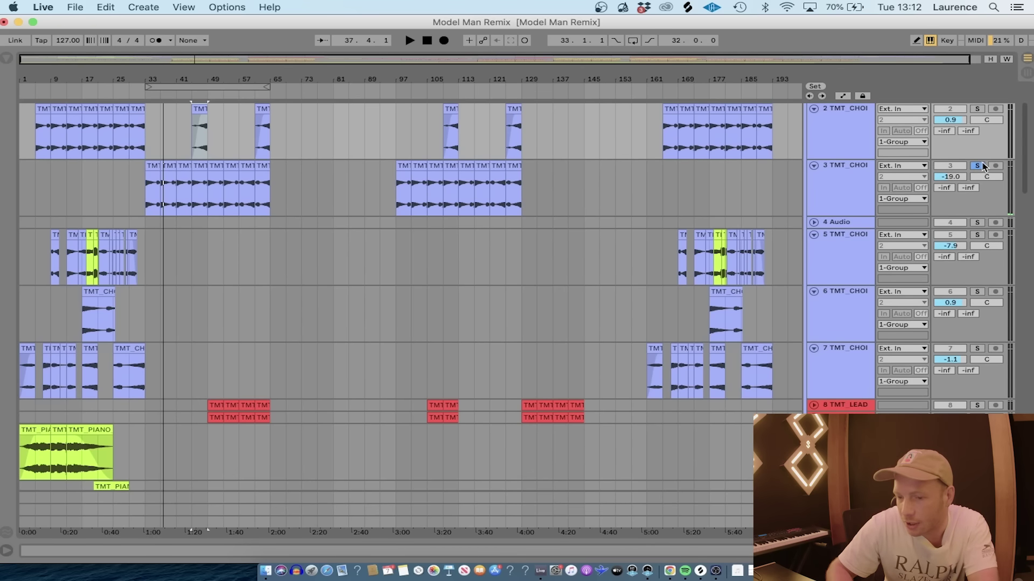
click(981, 167)
Solo drum group 19 and play it looped over the eight bars from bar 33 to 41.
drag(1025, 153, 1030, 282)
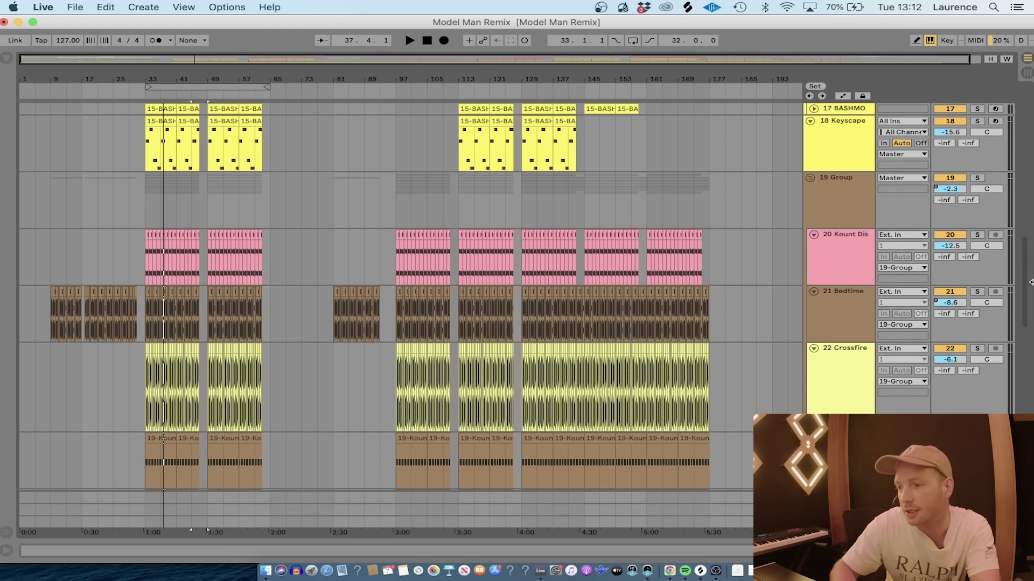
click(977, 178)
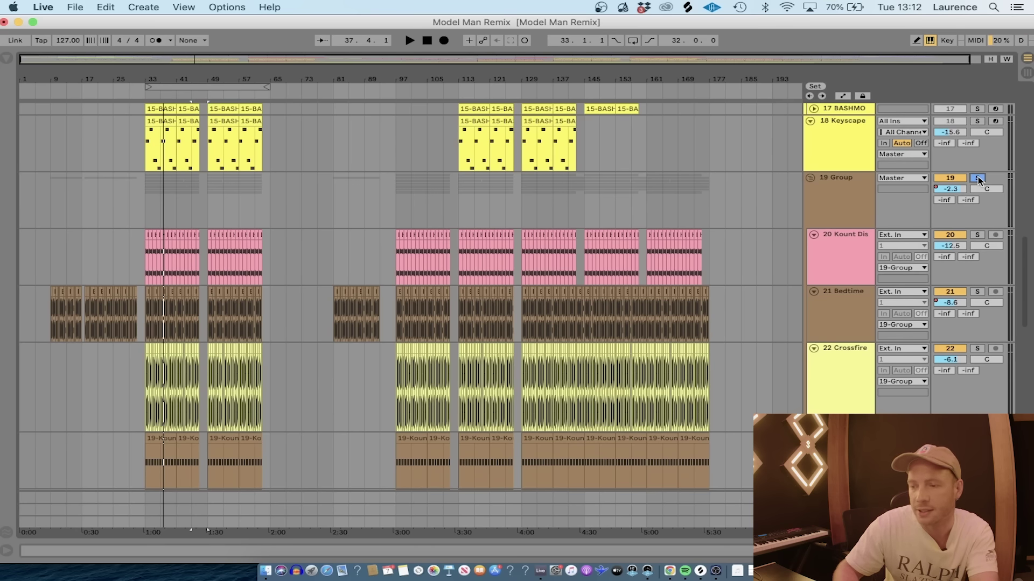
drag(146, 90, 175, 88)
key(super+l)
key(space)
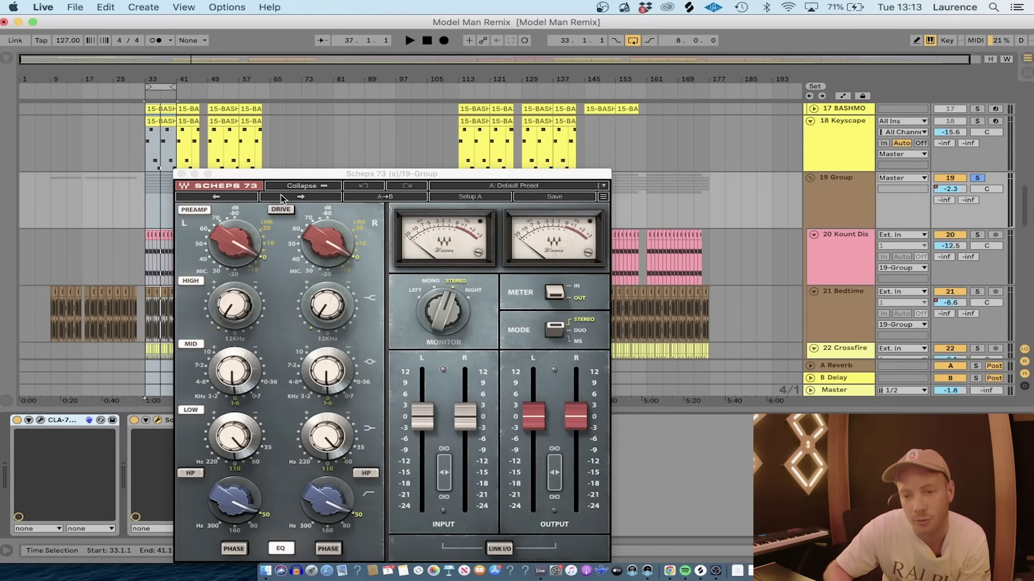
Review the Scheps 73 settings on group 19, raise its output level slightly and close the plug-in window.
drag(246, 177, 218, 88)
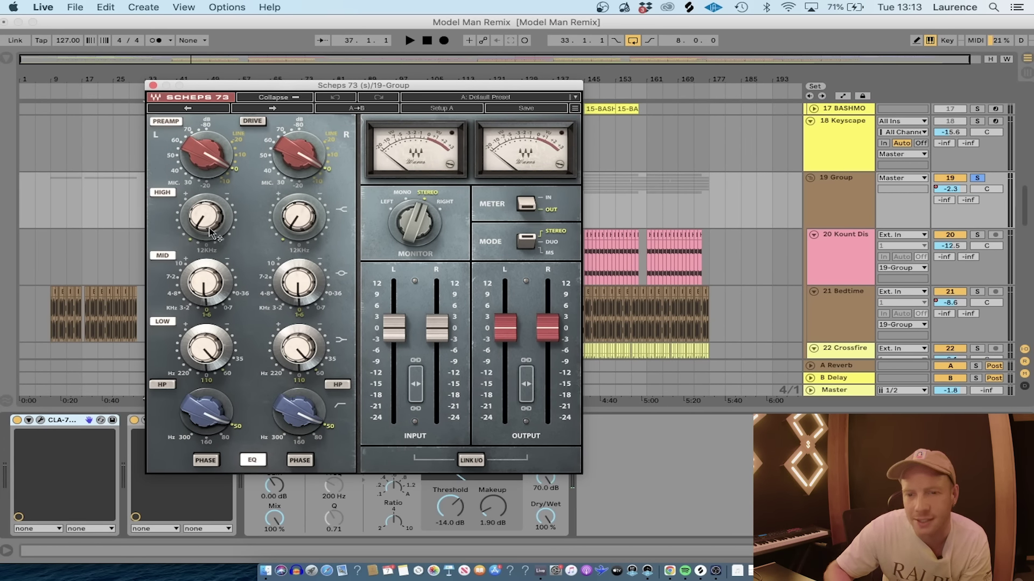
mouse_move(205, 229)
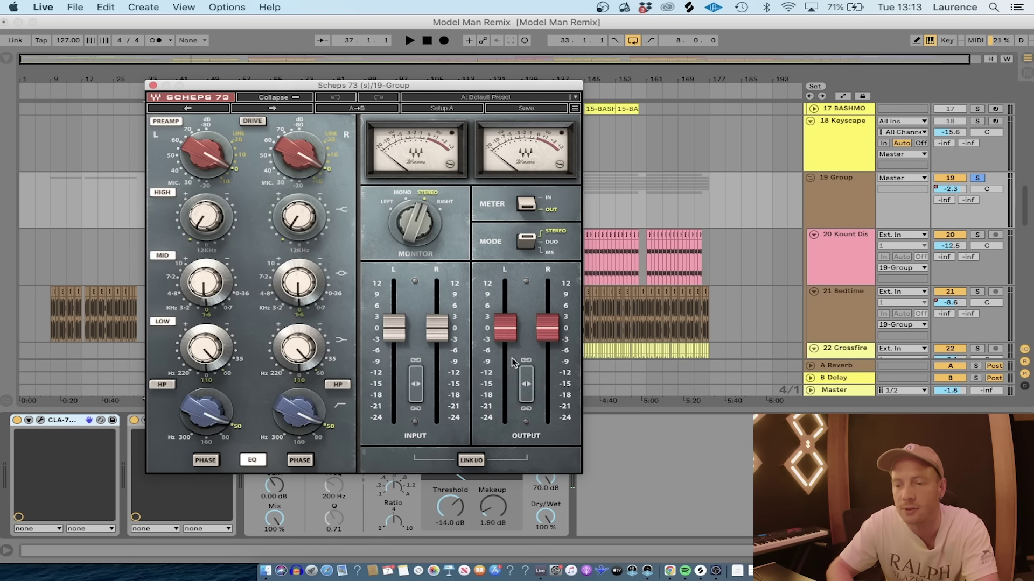
drag(509, 333, 508, 330)
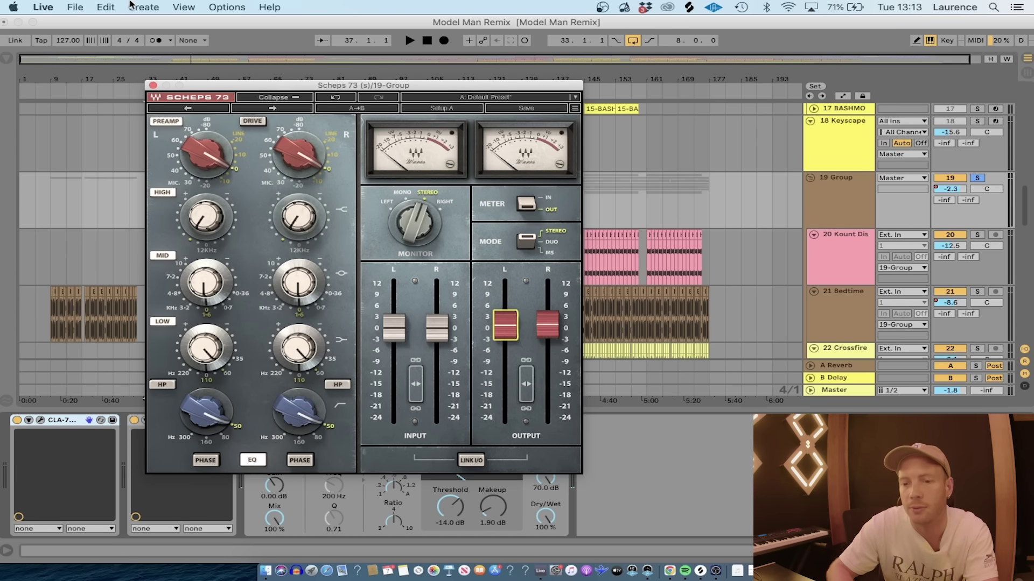
click(152, 87)
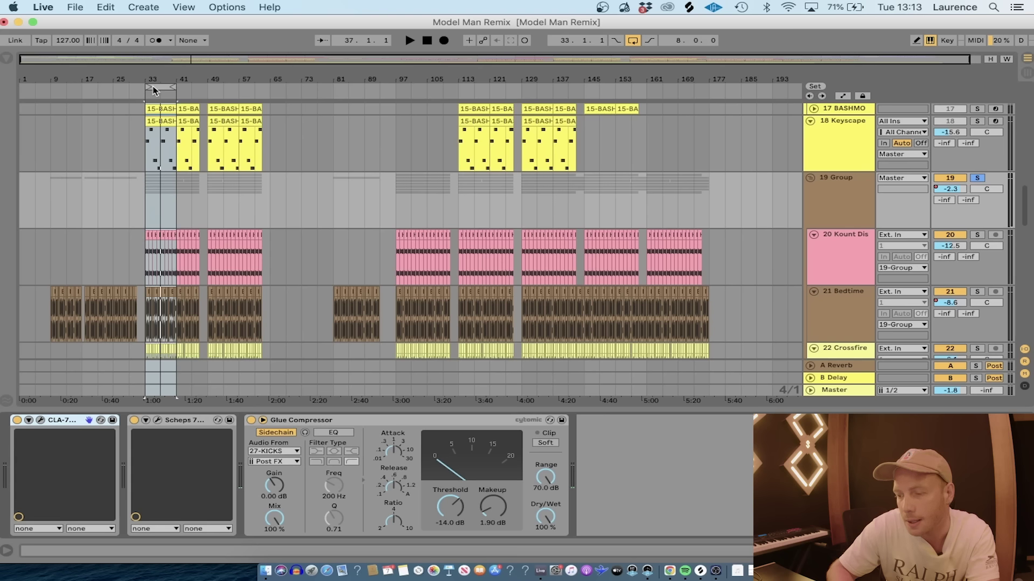
Examine the sidechained Glue Compressor on group 19 and take the group out of solo.
click(835, 208)
click(304, 420)
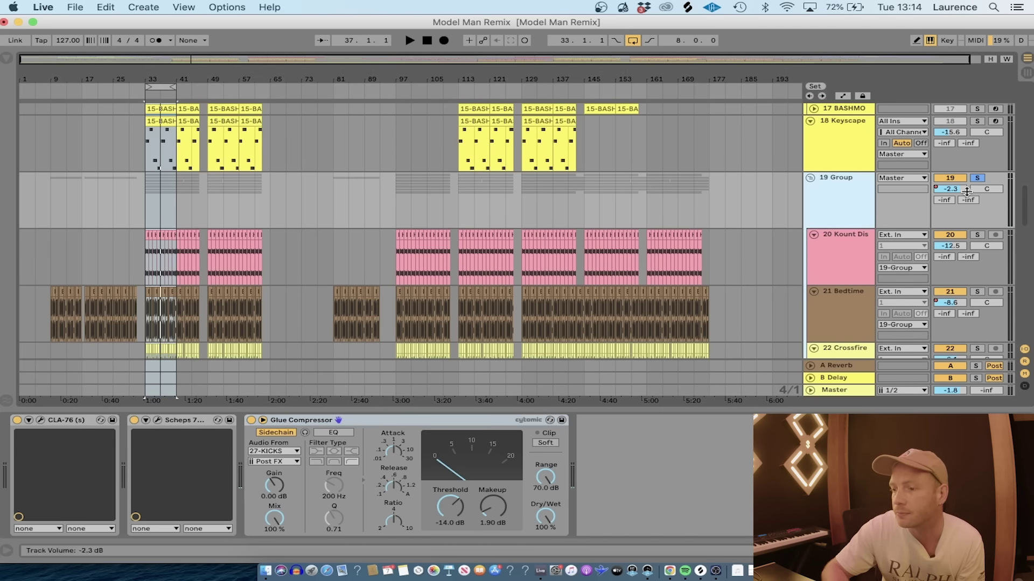
click(977, 178)
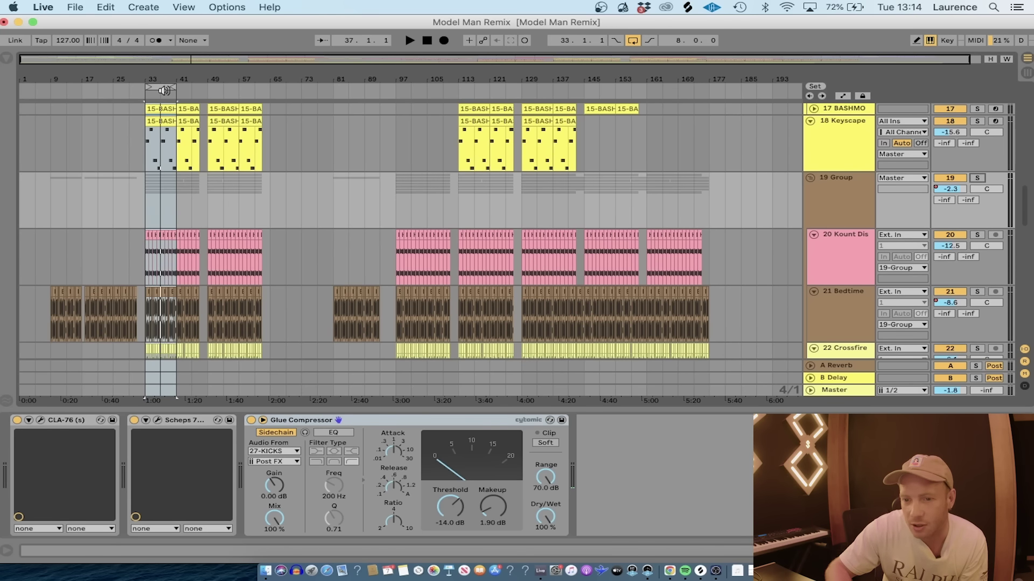
Solo track 20 and play its percussion loop from bar 33, then stop playback.
click(978, 236)
key(space)
scroll(1027, 214, down, 2)
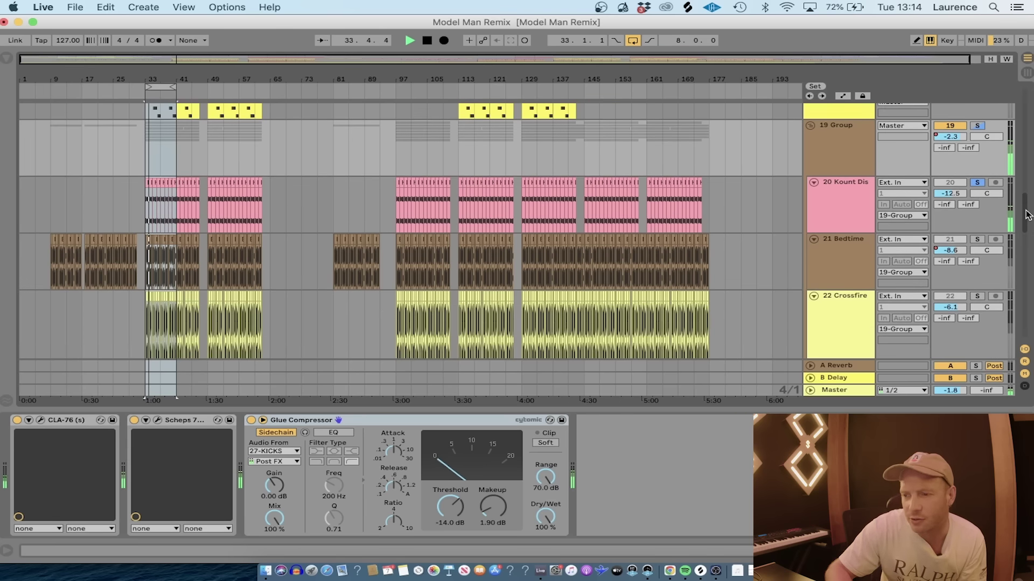
key(space)
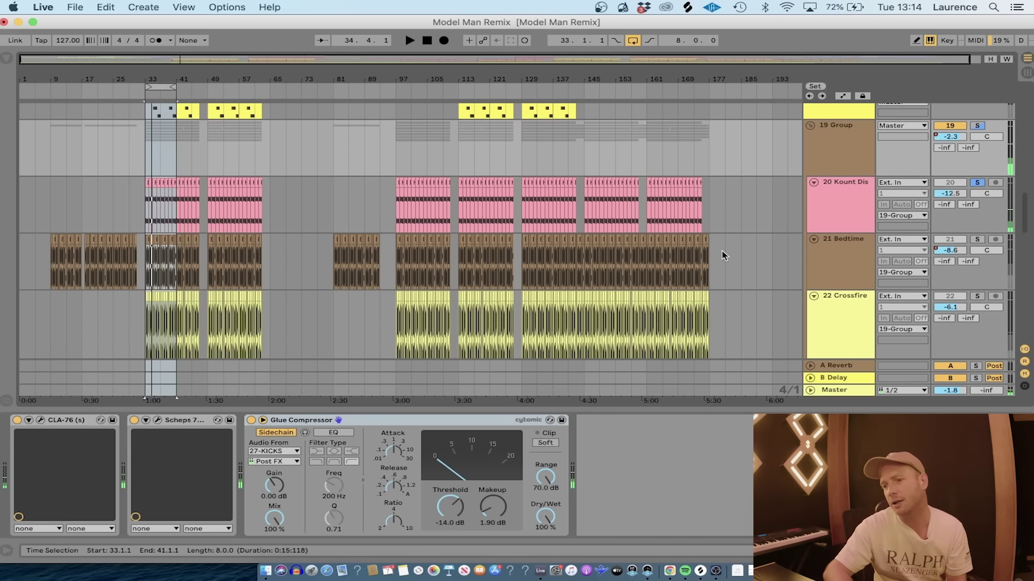
Select track 21 Bedtime to show its effects and zoom the arrangement in around the loop at bar 33.
click(759, 245)
key(plus)
key(plus)
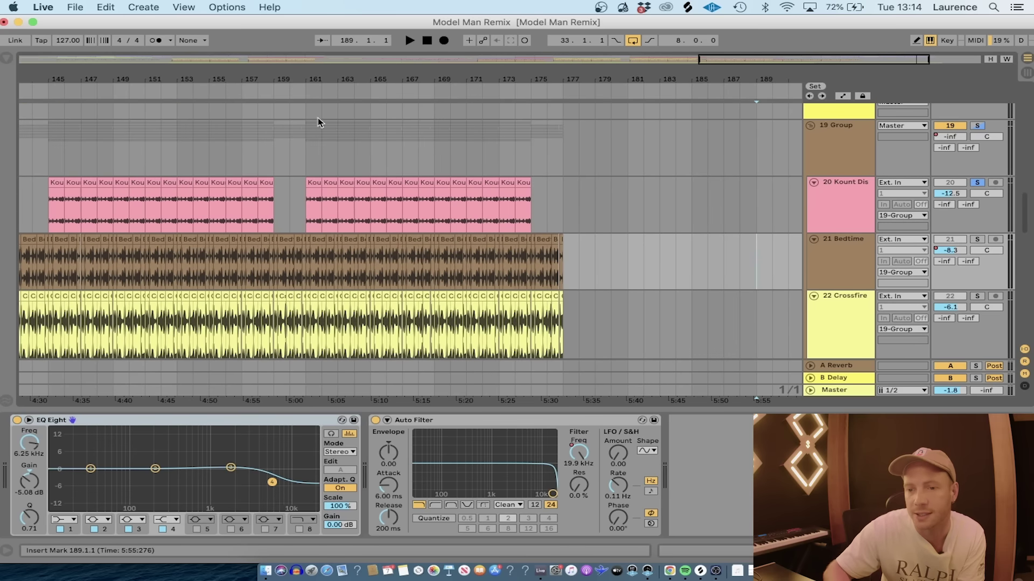
click(187, 58)
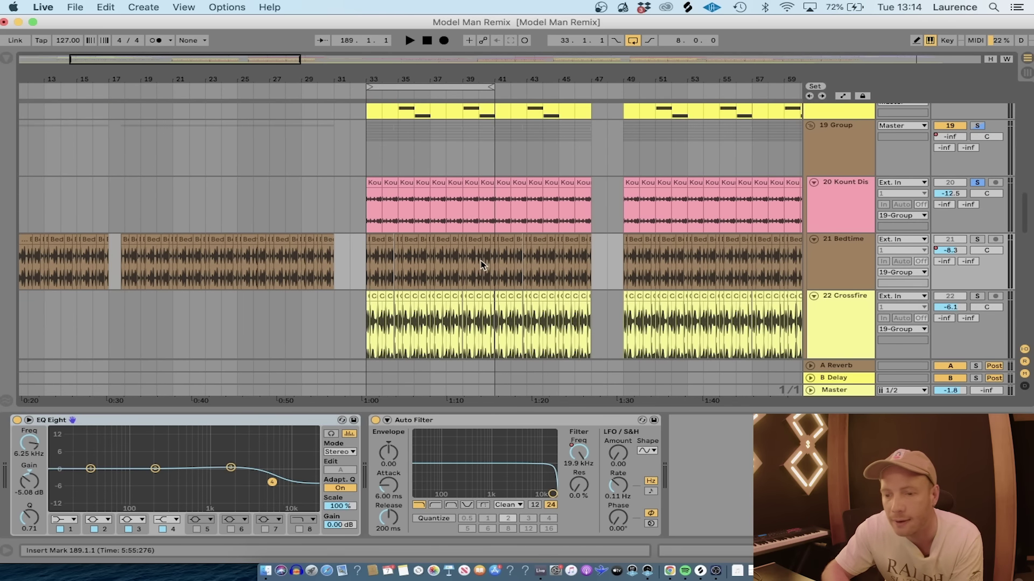
click(836, 243)
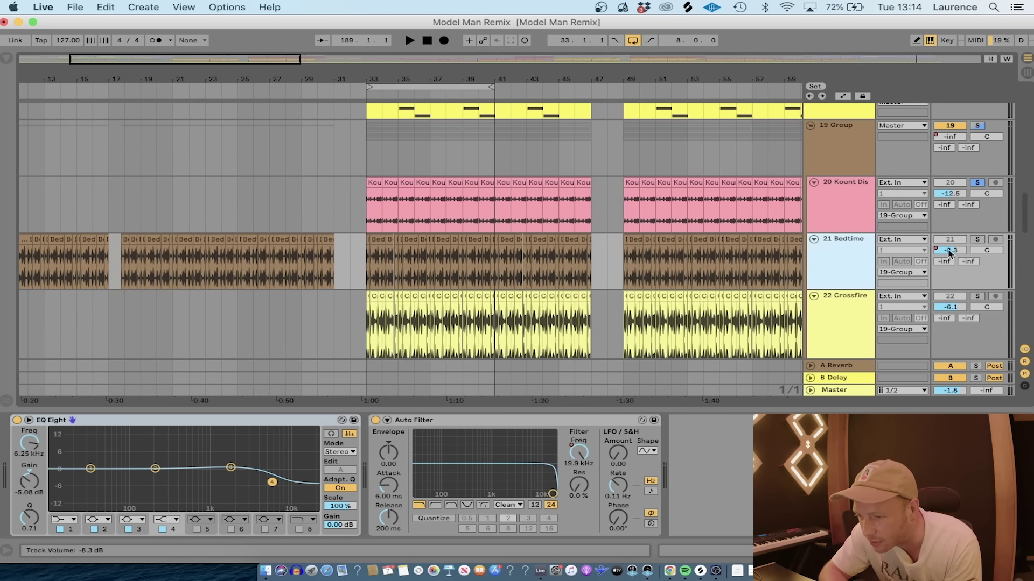
Solo track 21 Bedtime and play its loop over bars 33 to 41, then stop playback.
click(978, 240)
key(space)
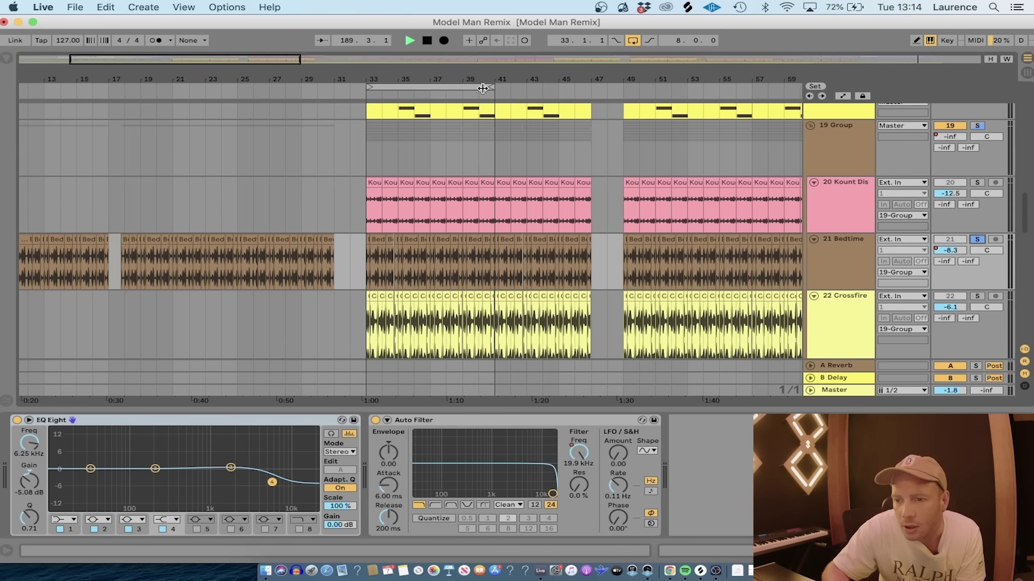
click(481, 87)
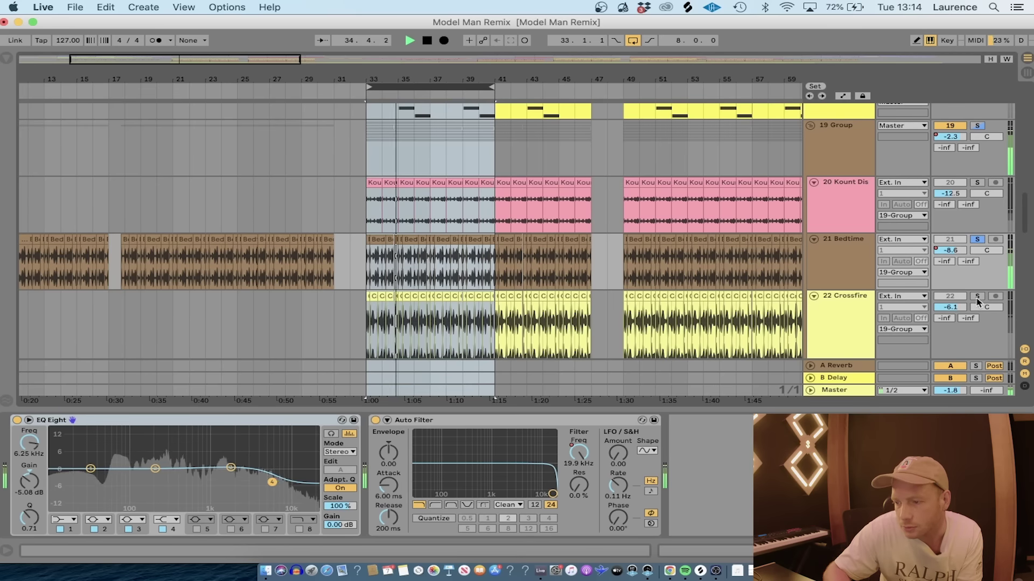
key(space)
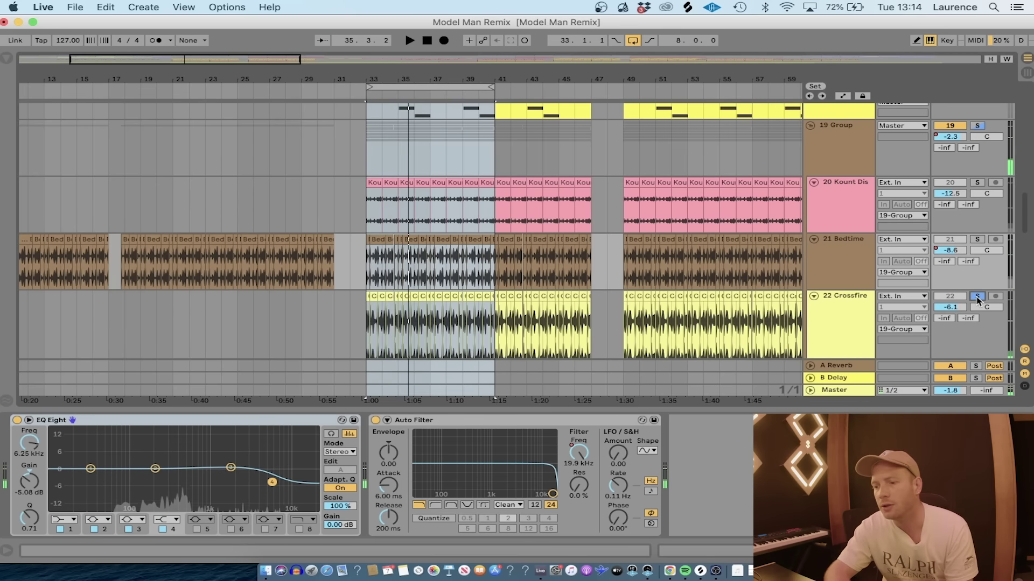
Solo track 22 Crossfire and play its drum loop from bar 33, then stop playback.
click(978, 297)
key(space)
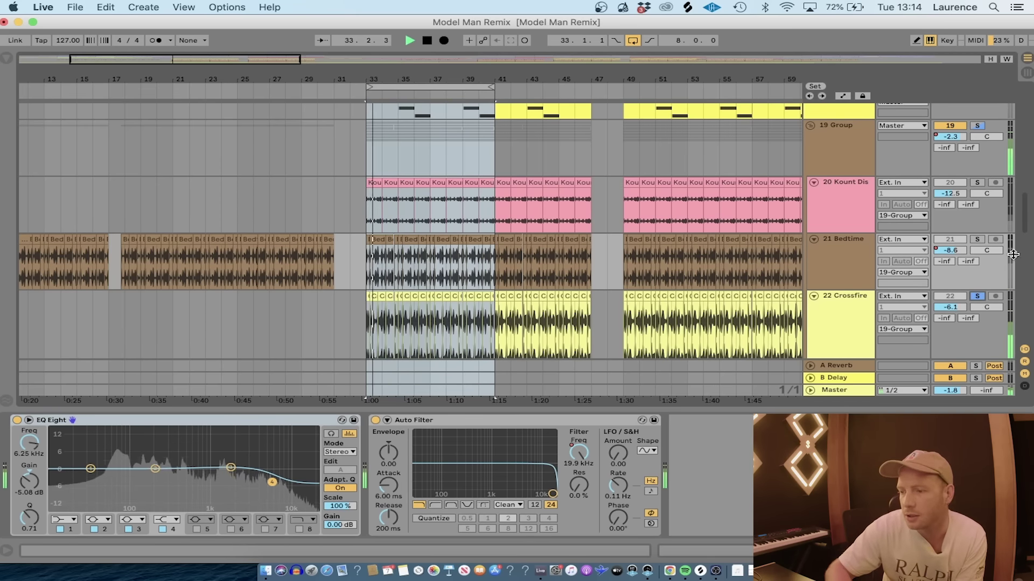
scroll(1025, 226, up, 1)
scroll(1026, 227, down, 5)
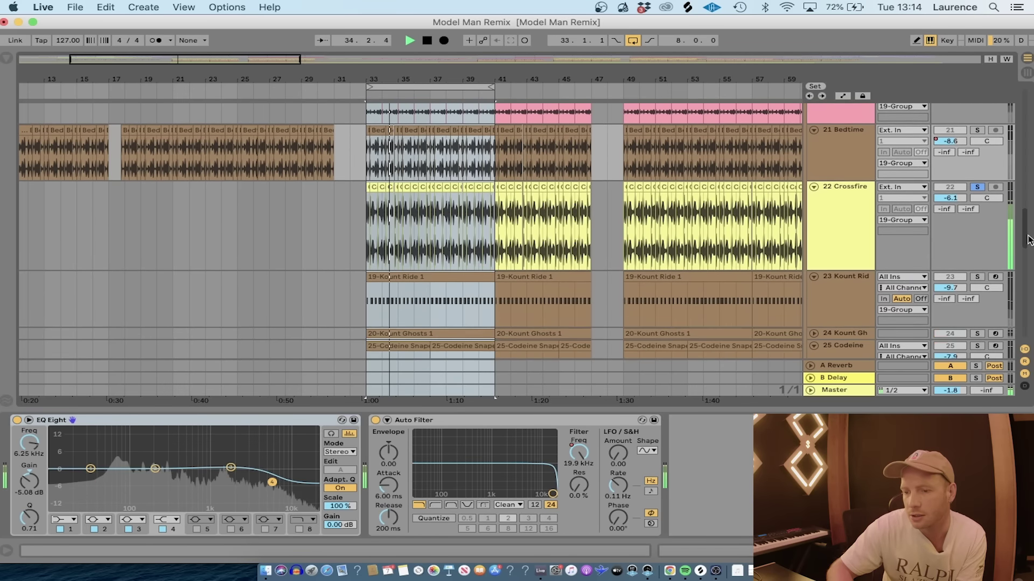
key(space)
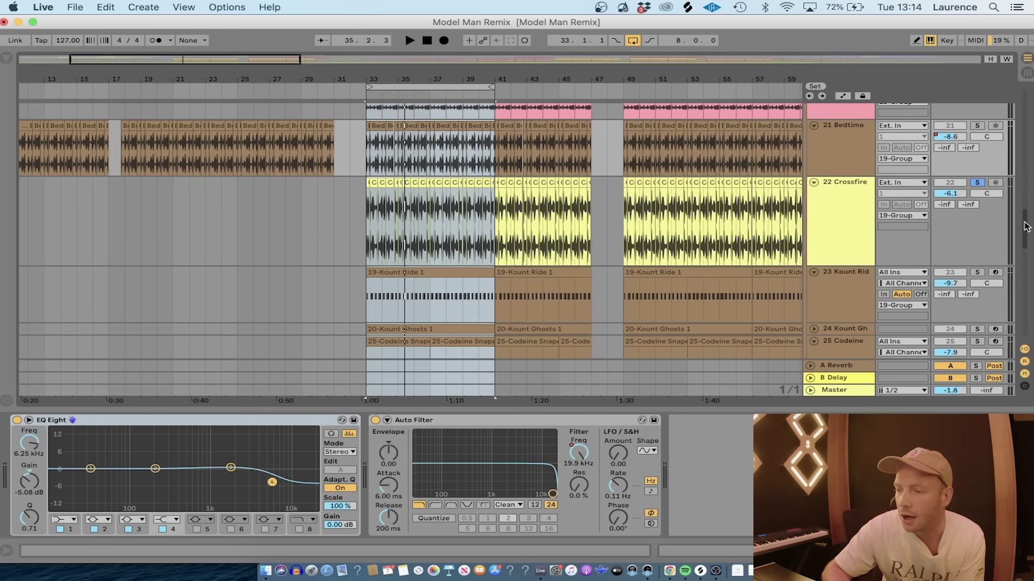
Show the Kount Ride drum rack on track 23, solo the track and play it from bar 33, then stop playback.
scroll(1026, 226, down, 4)
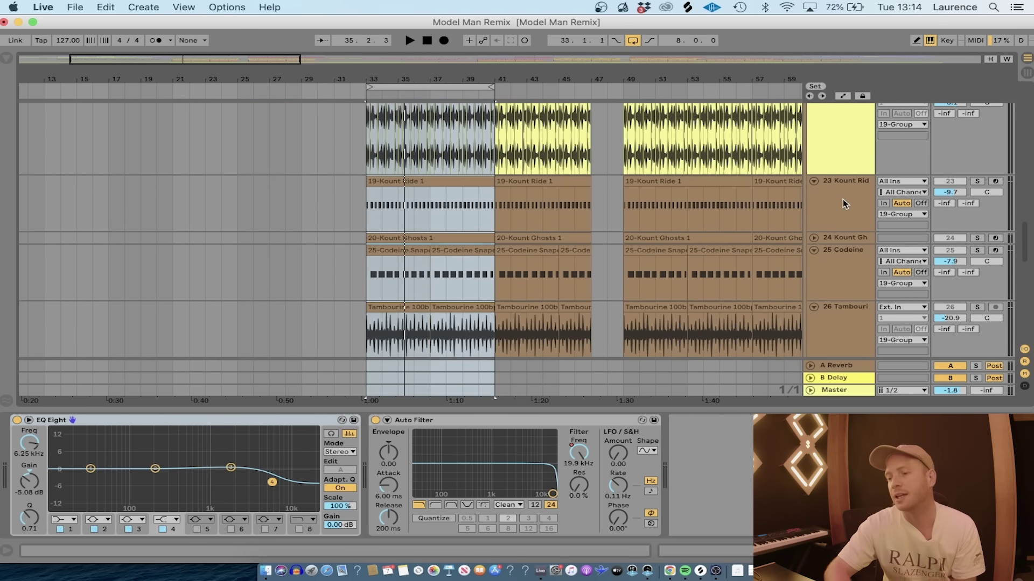
click(845, 203)
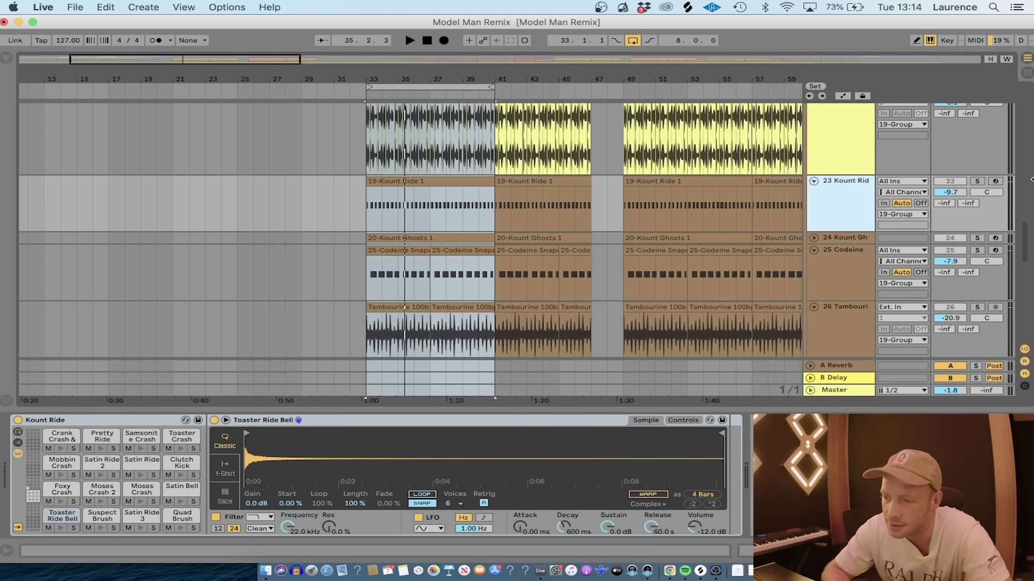
click(978, 181)
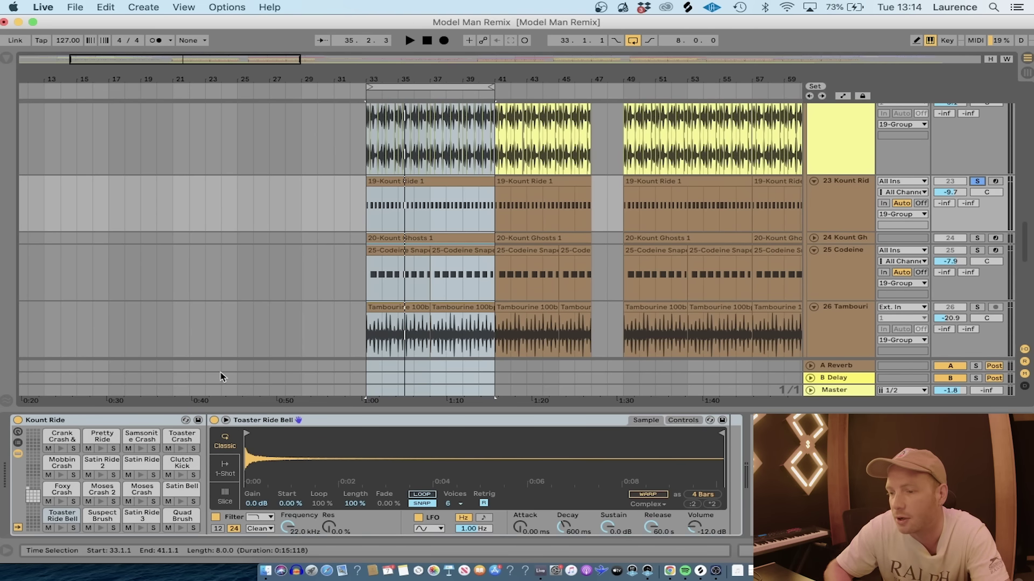
key(space)
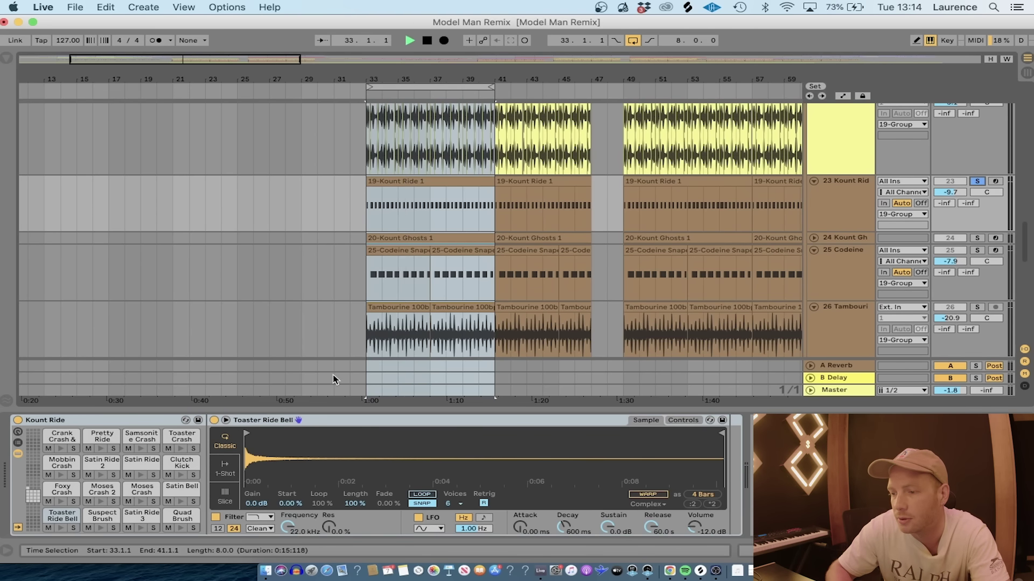
click(853, 203)
key(space)
Open the browser, expand the Drum Rack presets and look through the saved racks.
click(6, 57)
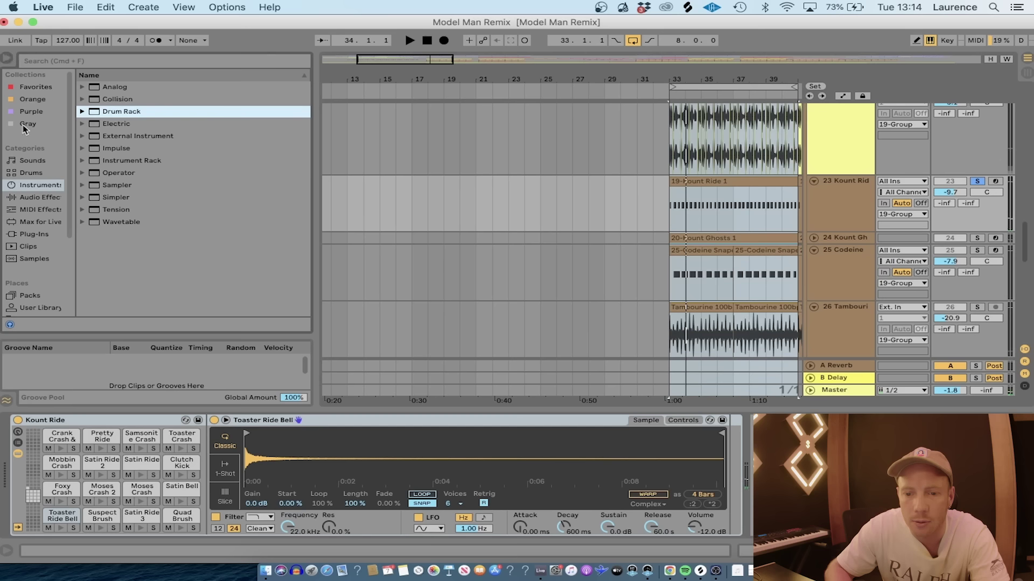
click(83, 112)
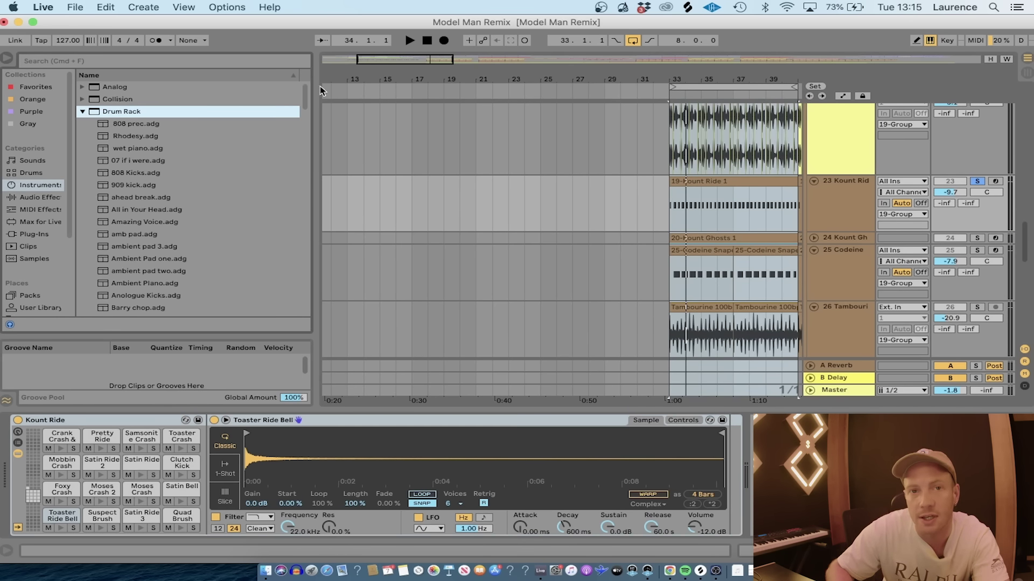
drag(305, 96, 317, 160)
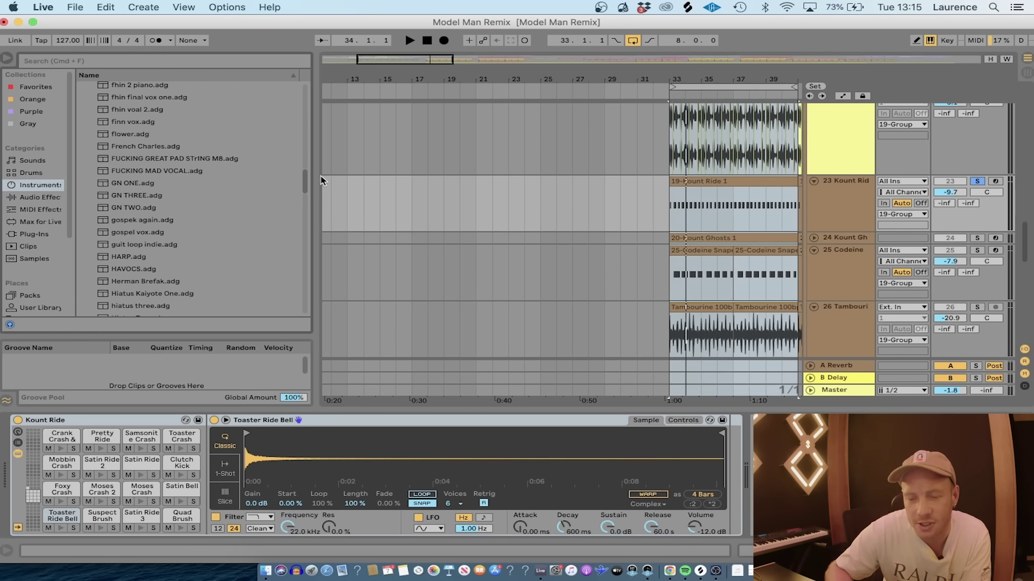
drag(321, 180, 318, 229)
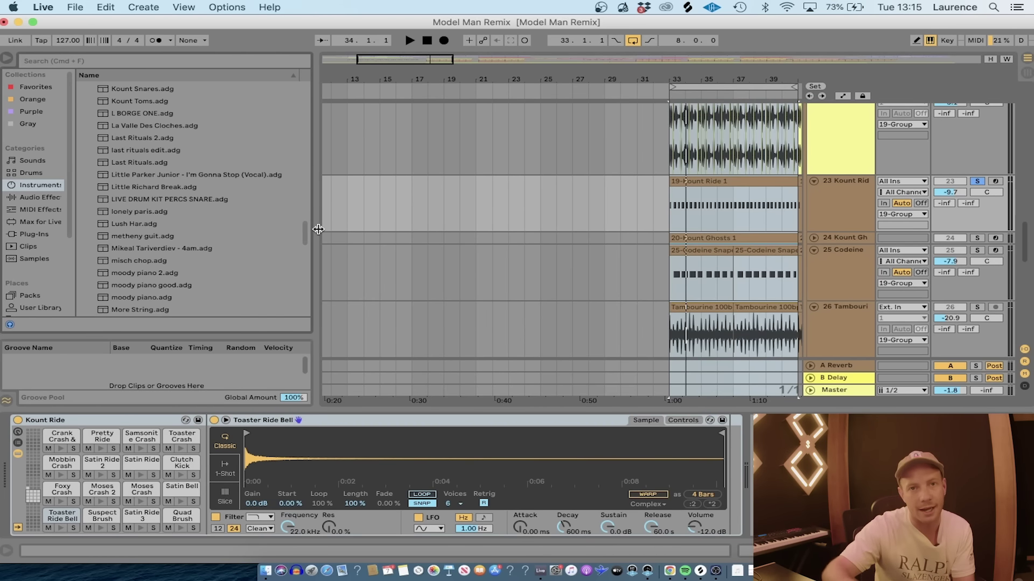
drag(319, 230, 306, 259)
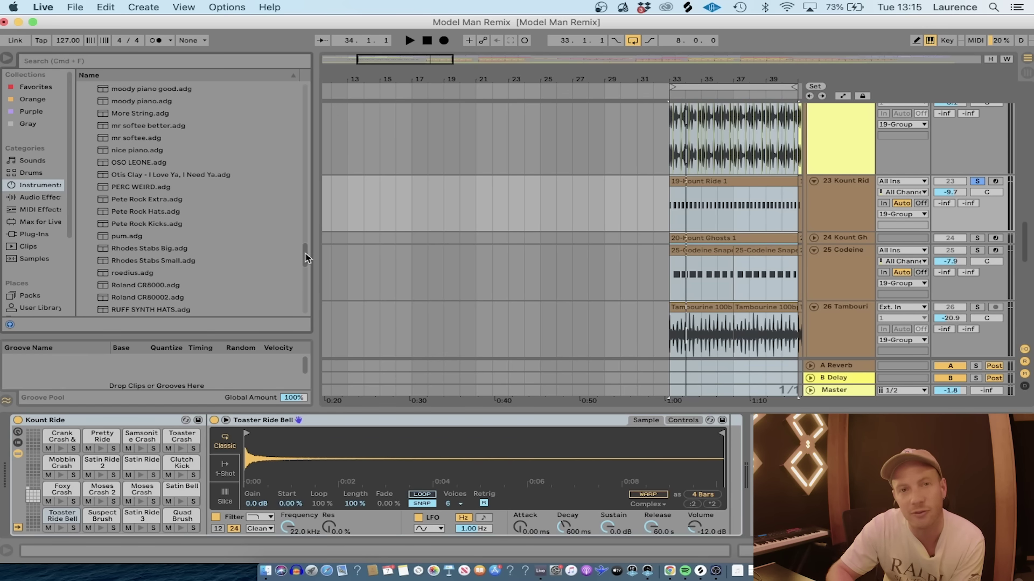
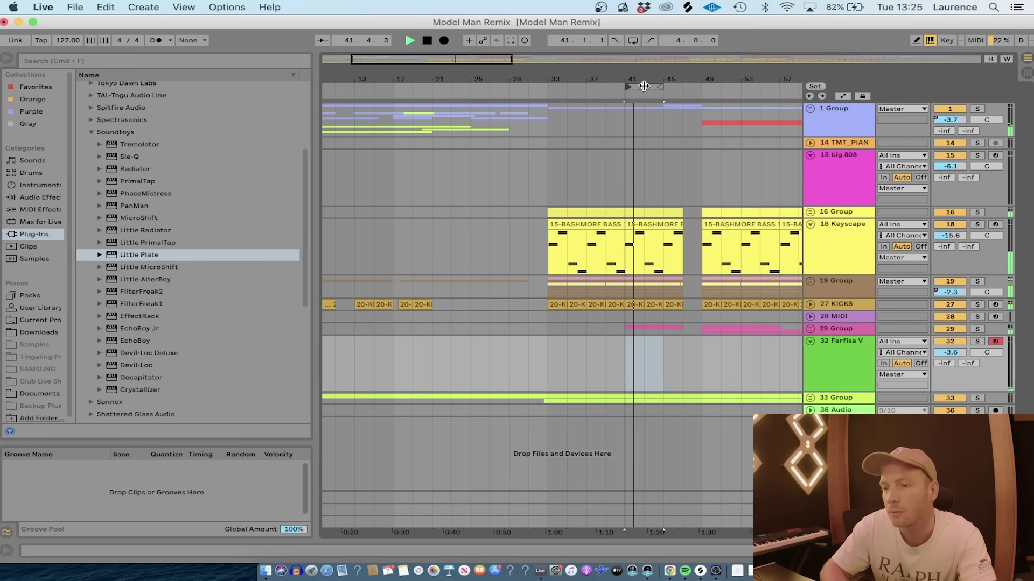
Move the loop to bar 49, hide the browser and set the loop length to 8 bars, ending at bar 57.
drag(644, 85, 730, 84)
scroll(728, 84, up, 5)
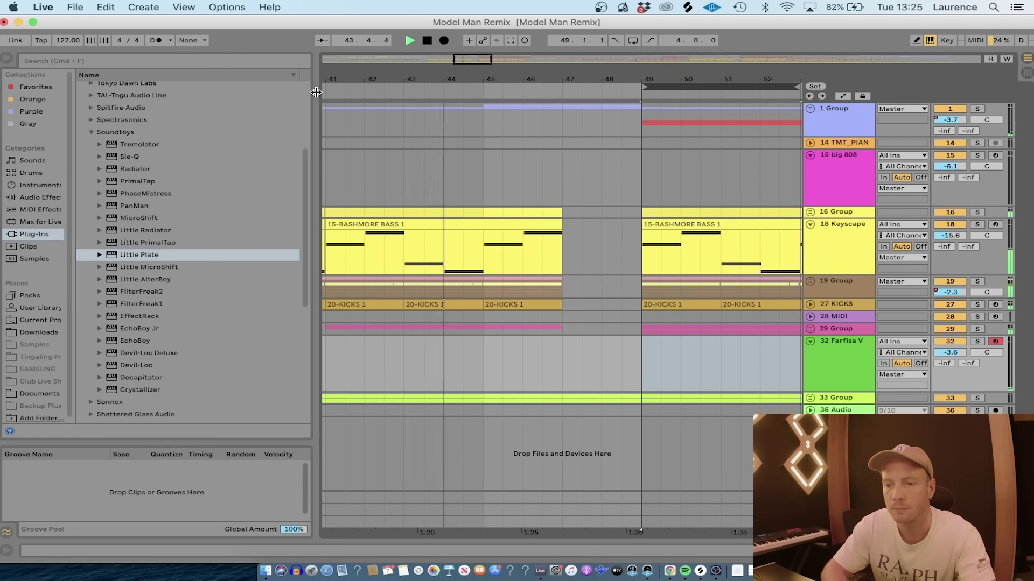
key(alt+super+b)
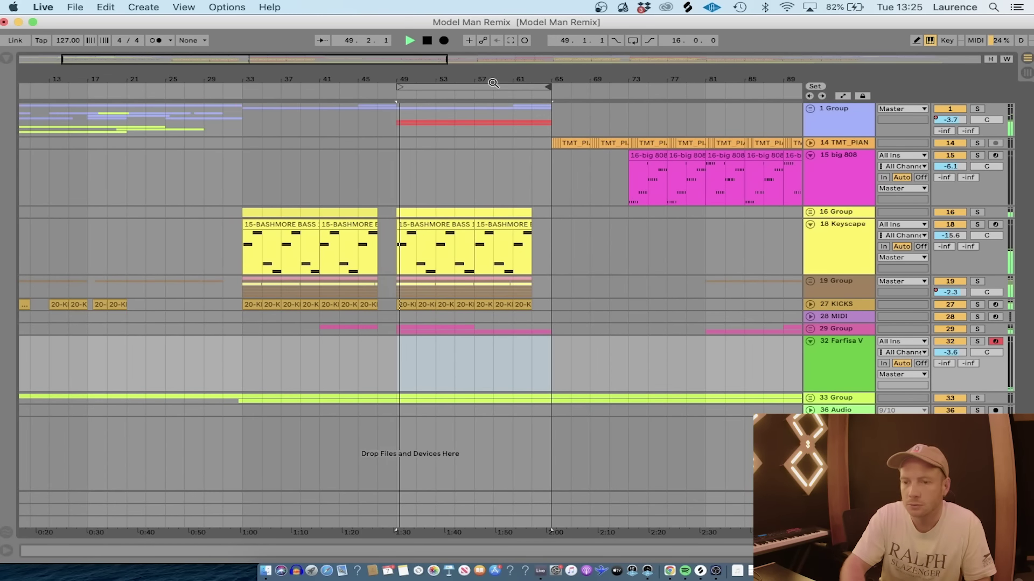
click(474, 83)
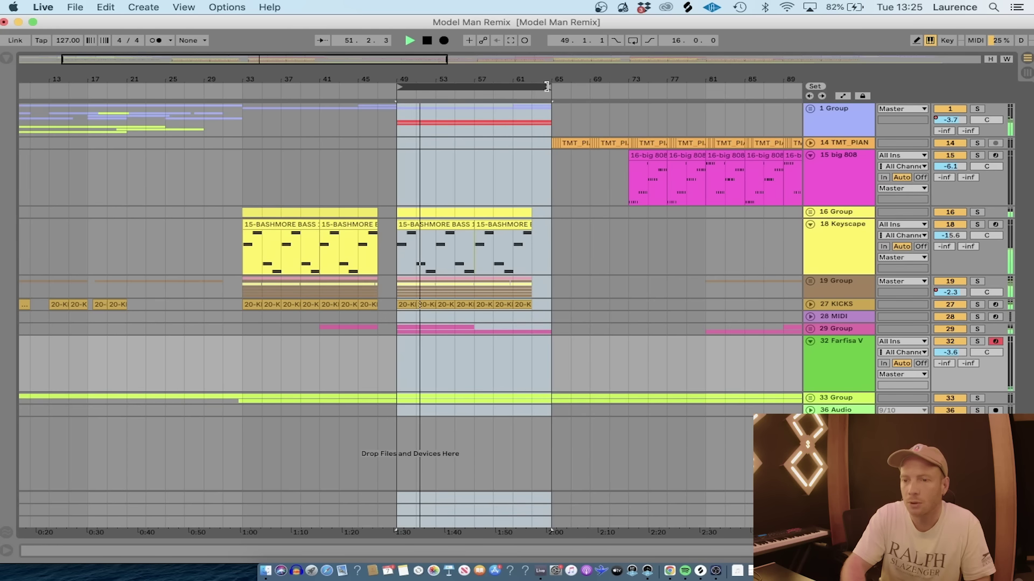
drag(546, 87, 473, 86)
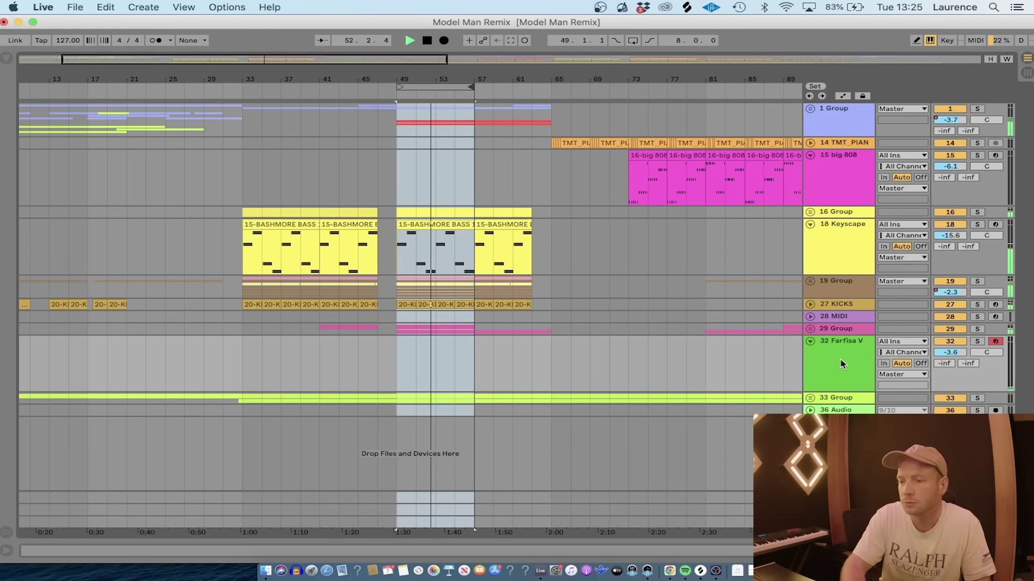
Collapse track 32 Farfisa V, disarm it and switch the track off.
click(810, 342)
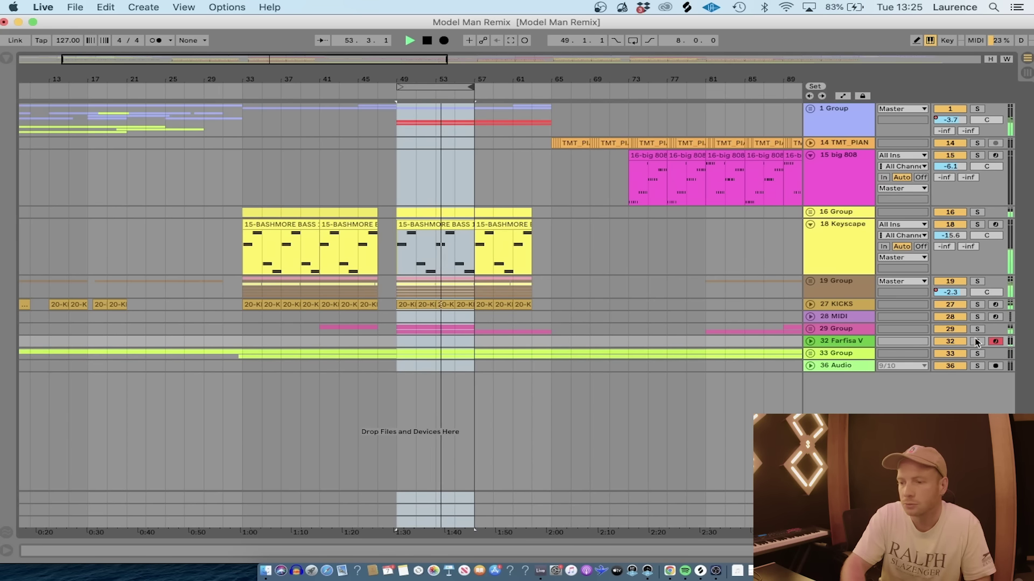
click(995, 341)
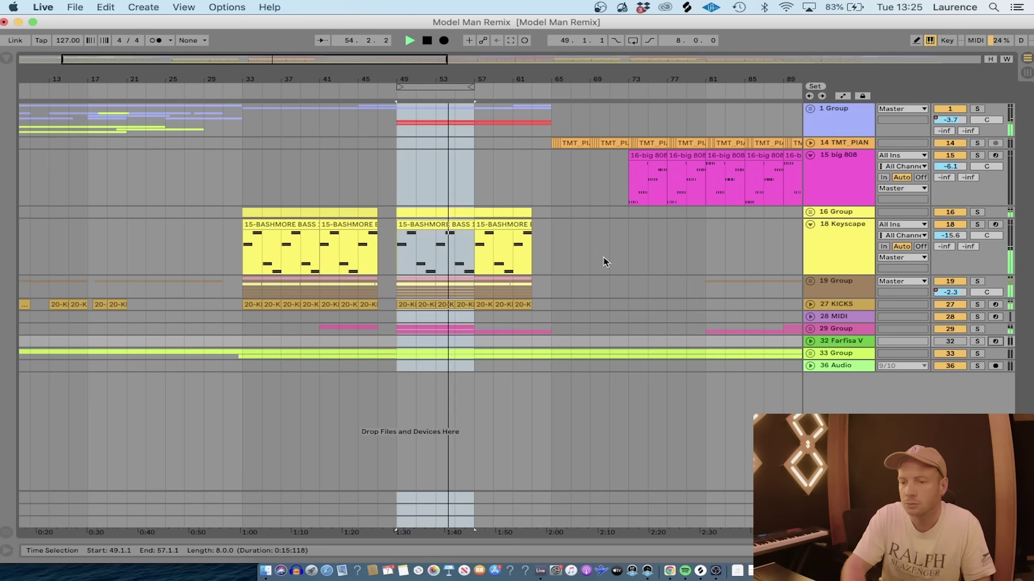
click(590, 281)
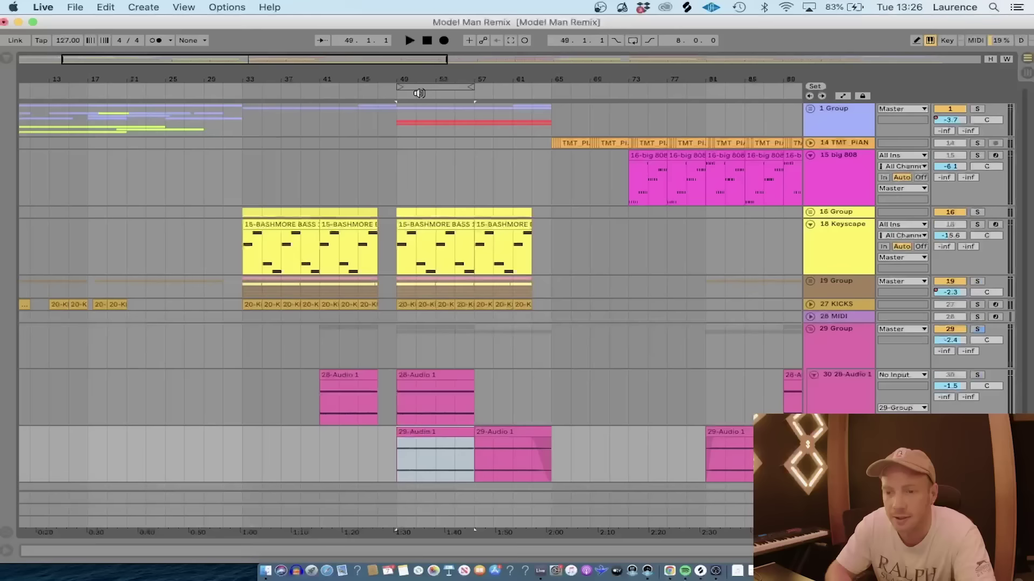
Play the soloed 28-Audio 1 clip on track 30 from bar 49 and select the track, then stop playback.
click(415, 87)
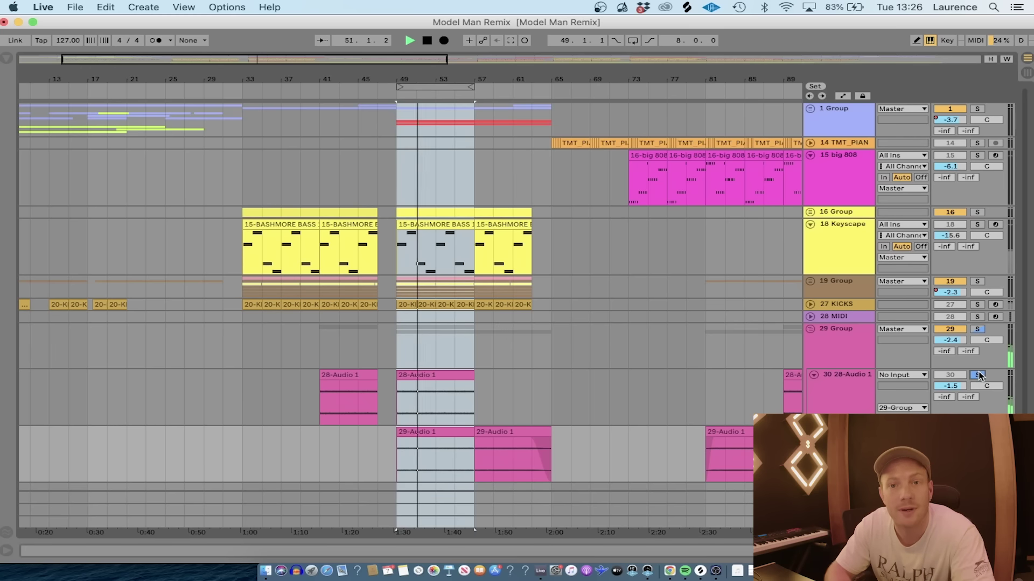
click(847, 388)
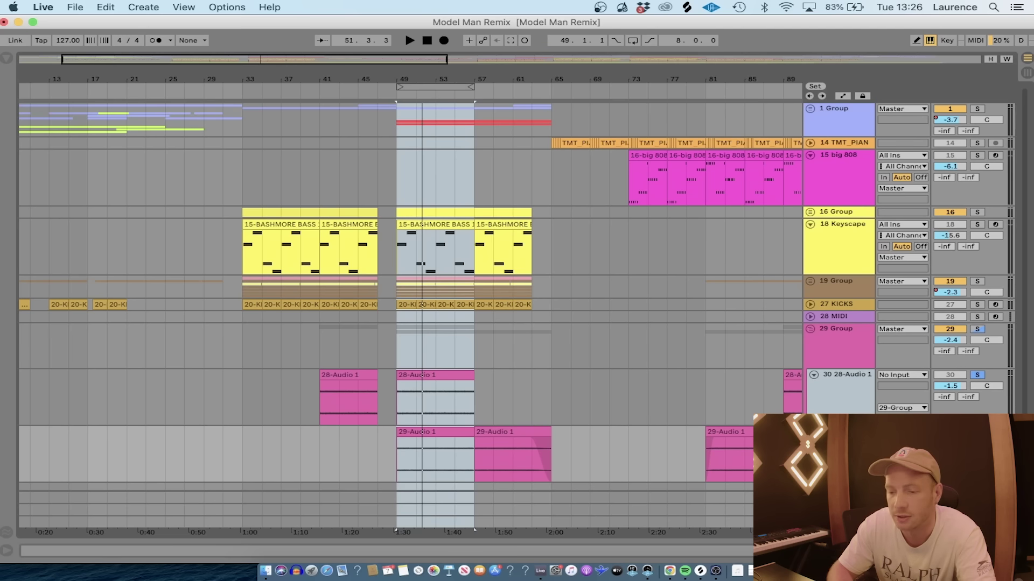
key(space)
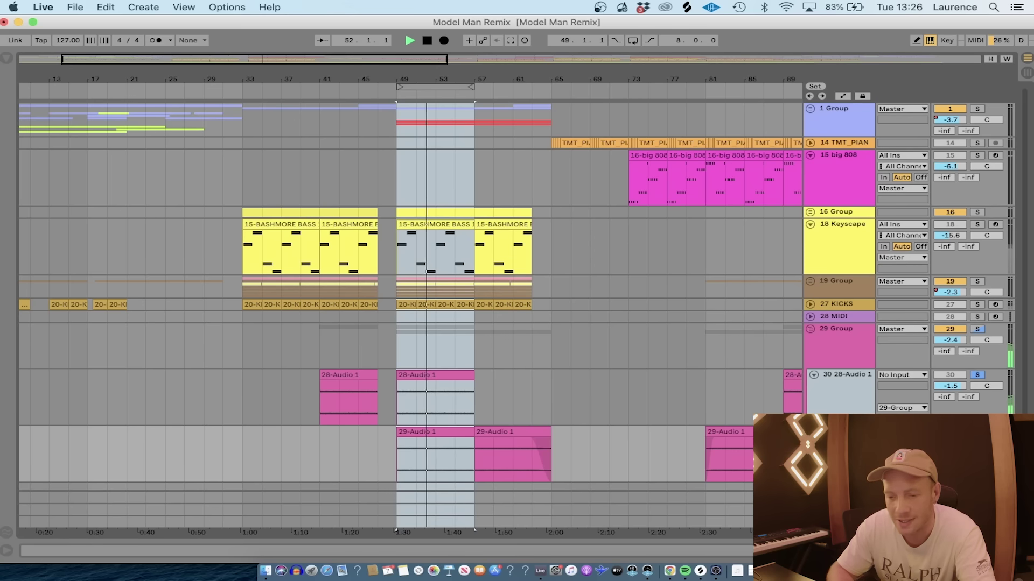
key(space)
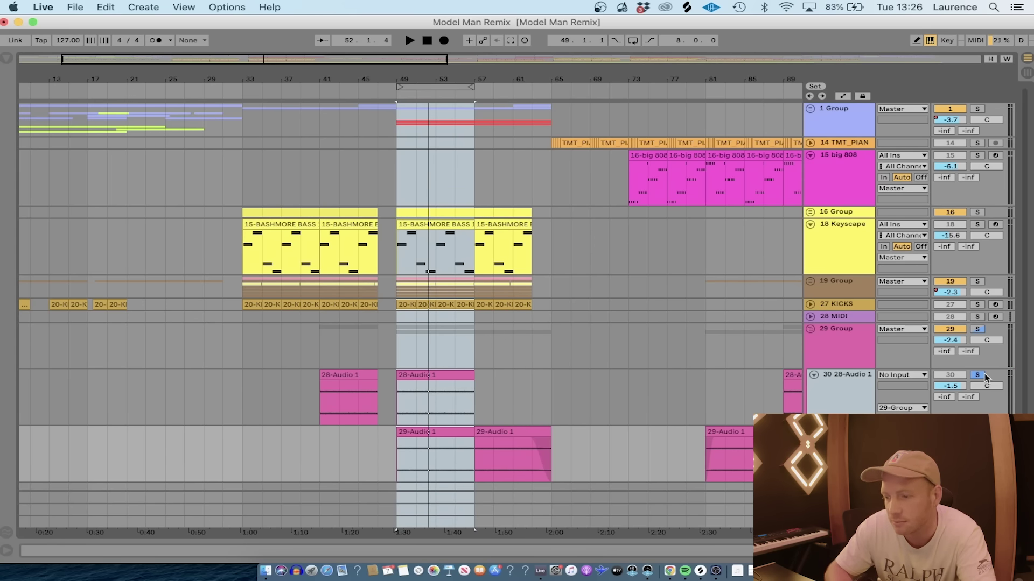
Unfold group 1, solo track 8 TMT_LEAD and play it from bar 49 with both lead tracks expanded, then stop playback.
double_click(829, 350)
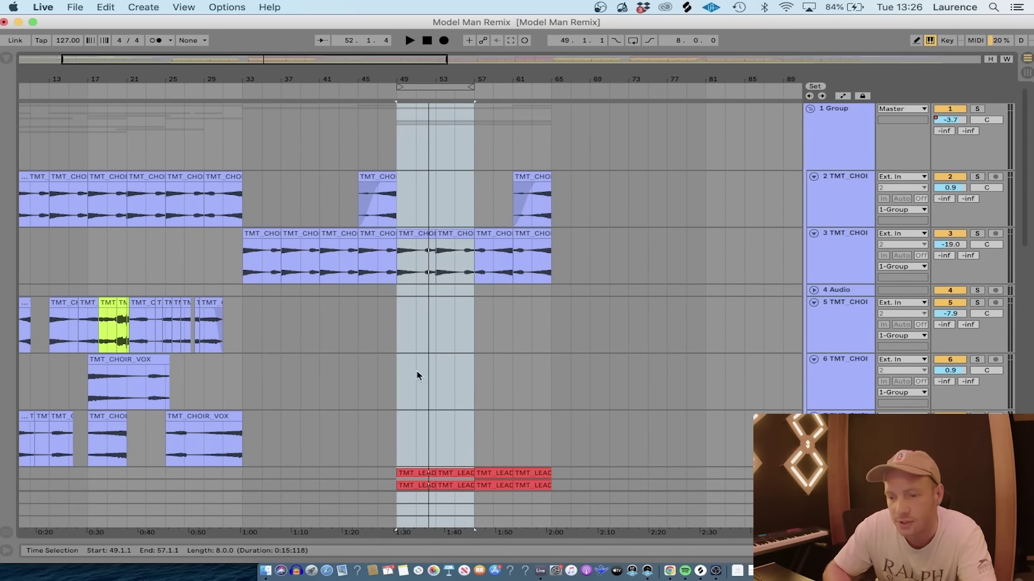
drag(1029, 210, 1030, 284)
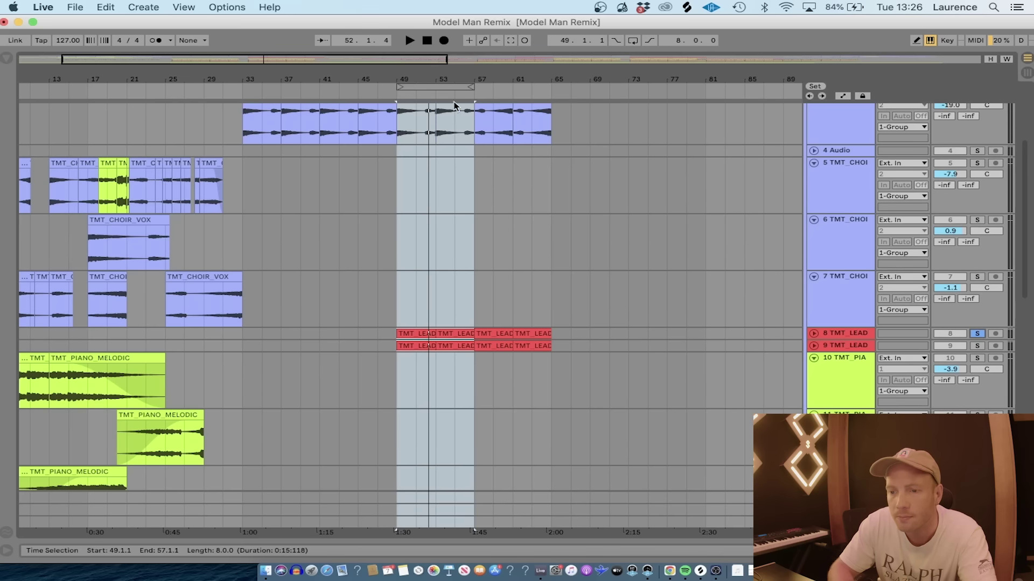
click(435, 85)
key(space)
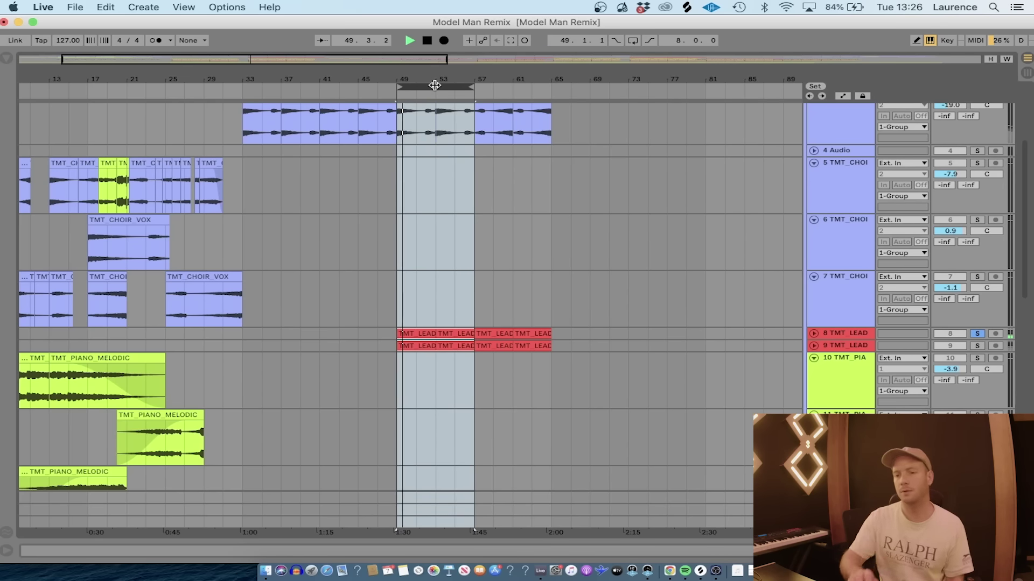
click(814, 346)
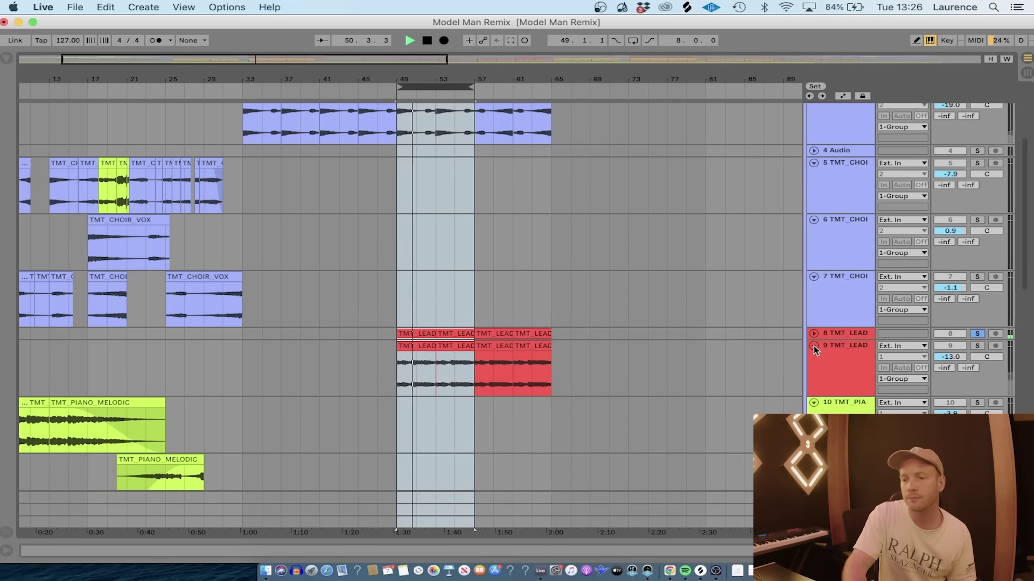
click(814, 334)
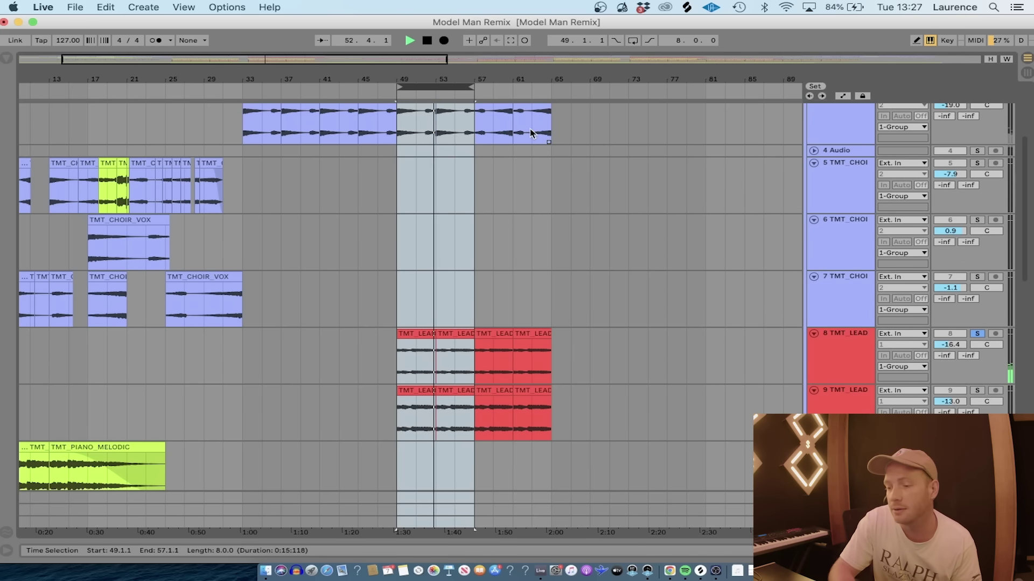
key(space)
Solo track 9 TMT_LEAD instead, play it from bar 49, then stop playback and select track 8.
key(super+l)
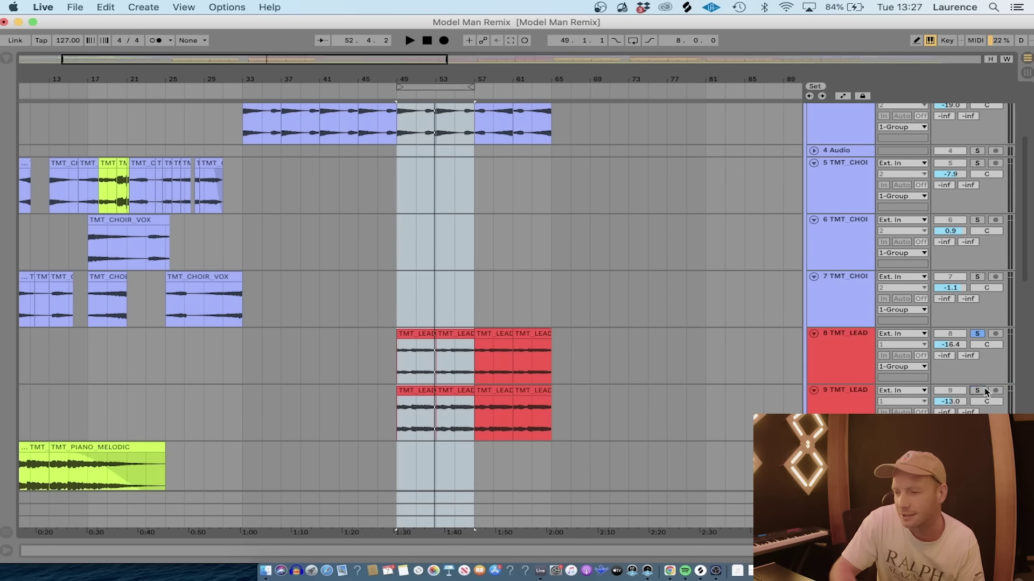
key(space)
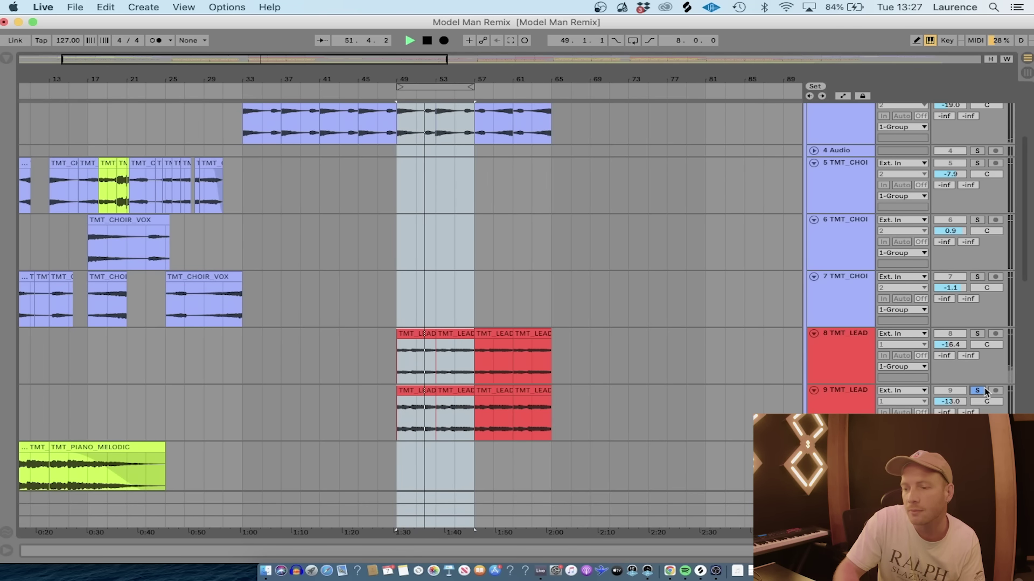
click(834, 350)
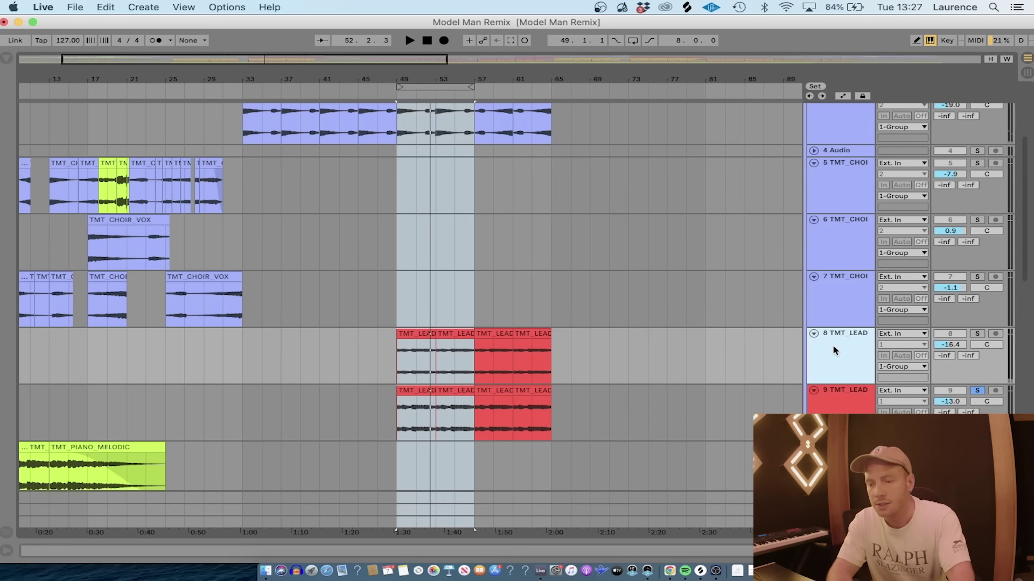
Solo both TMT_LEAD tracks, 8 and 9, play them together from bar 49, then unsolo them and restart playback with the full mix.
key(shift+Down)
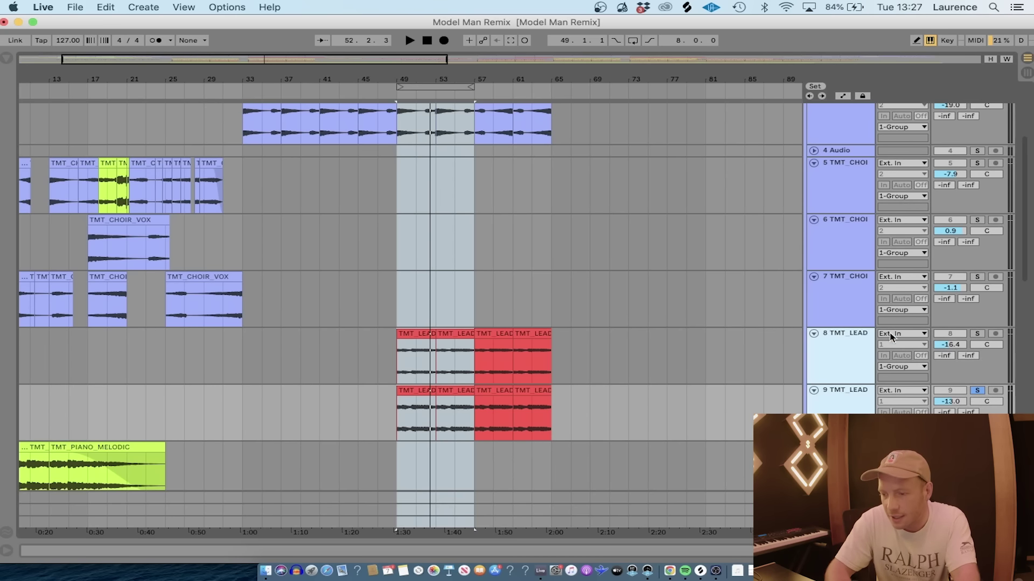
click(978, 335)
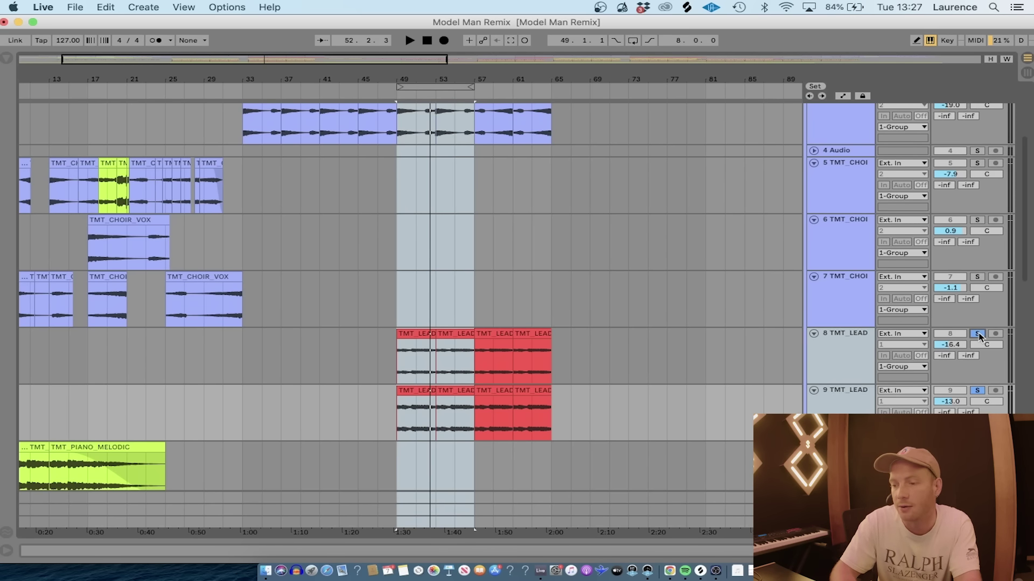
key(space)
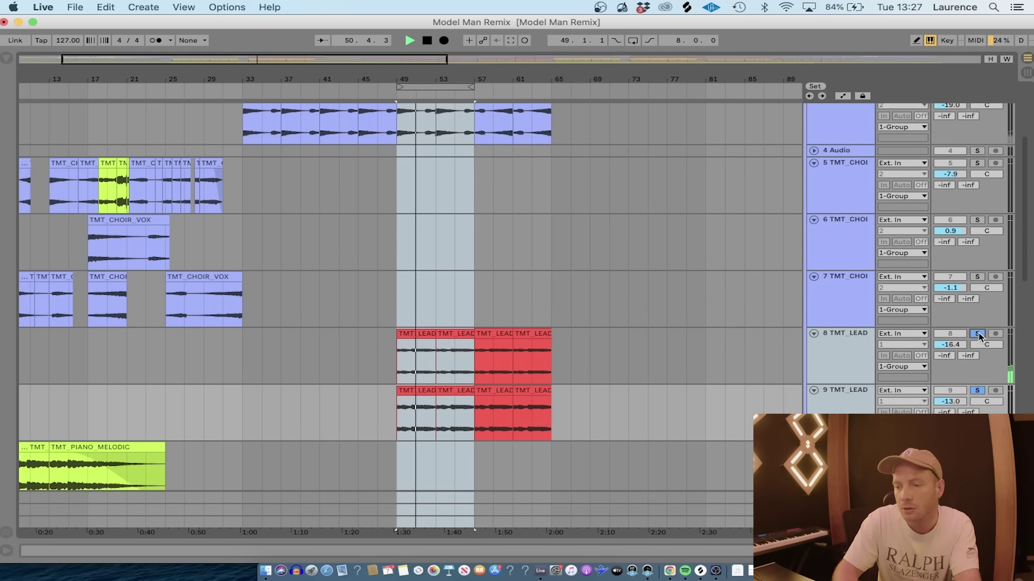
key(space)
key(space)
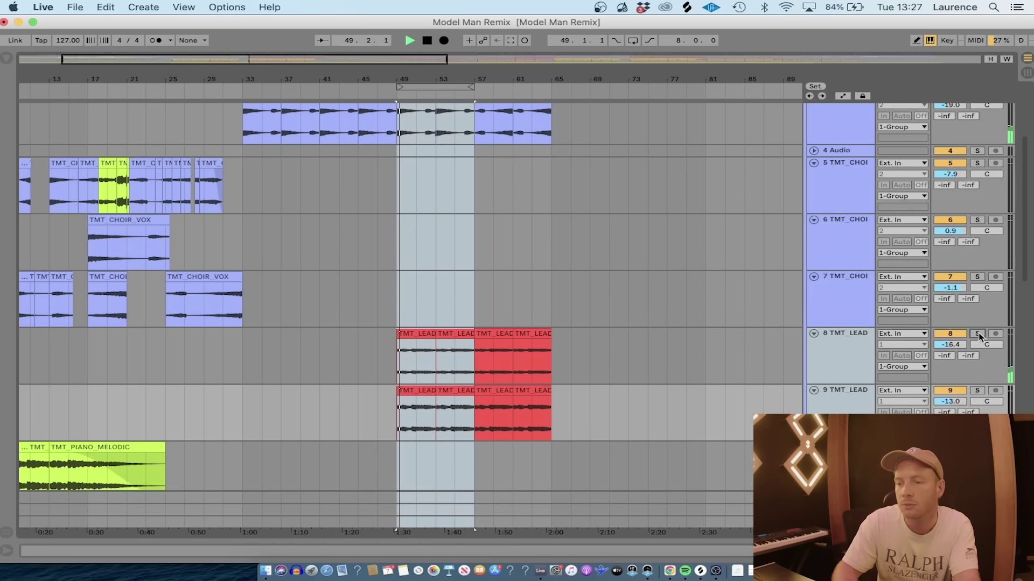
Fold group 1 and 29 Group in the arrangement while playback continues.
scroll(1027, 159, up, 5)
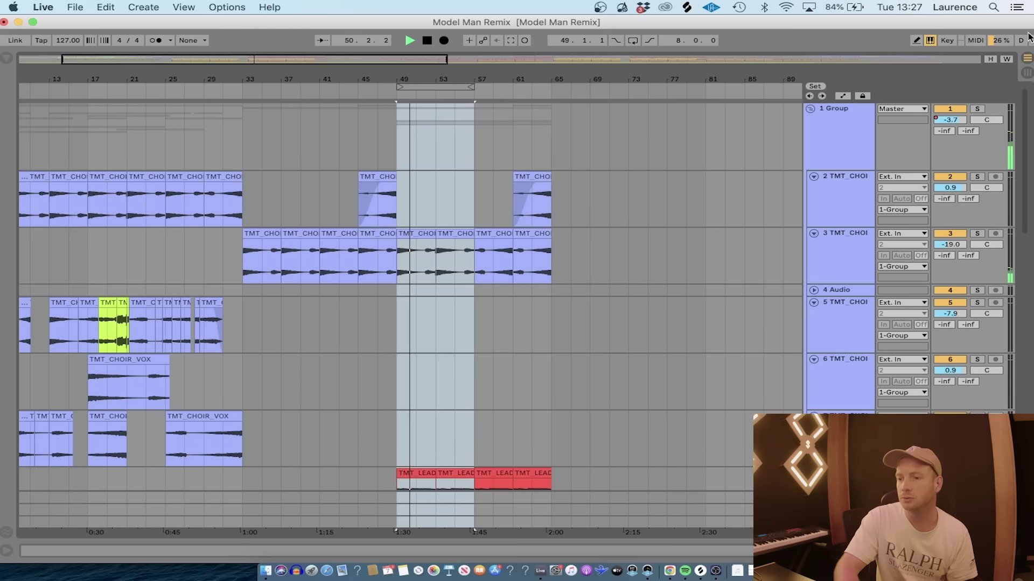
click(811, 108)
click(613, 332)
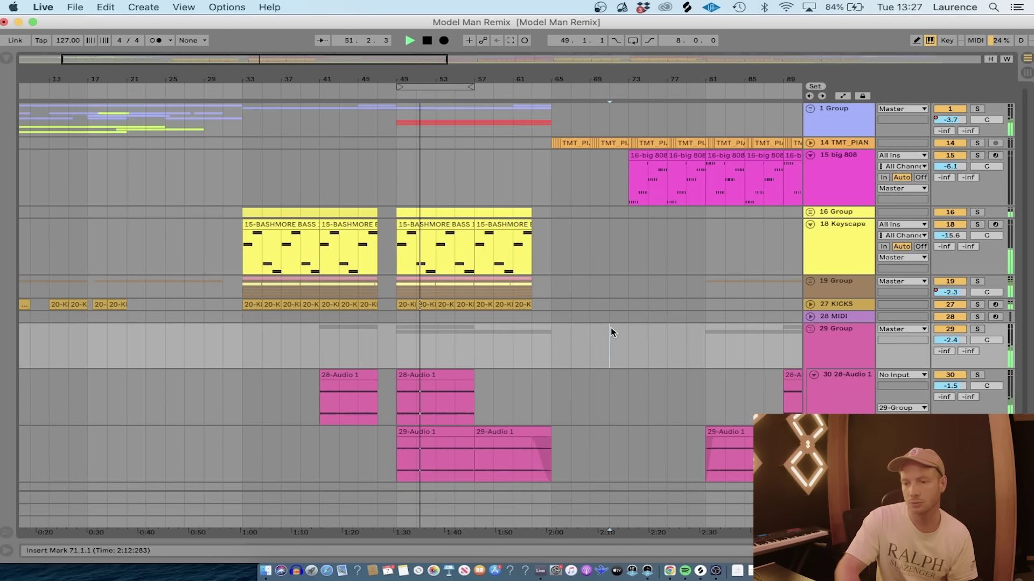
click(810, 330)
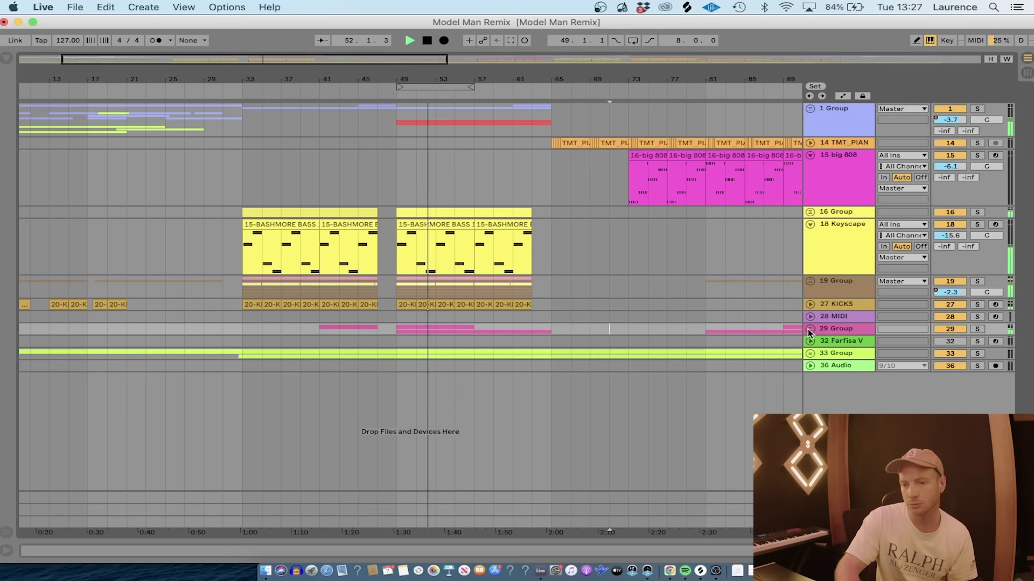
click(632, 272)
Move the eight-bar loop range to bars 65–73 and expand the track 14 TMT_PIAN.
key(minus)
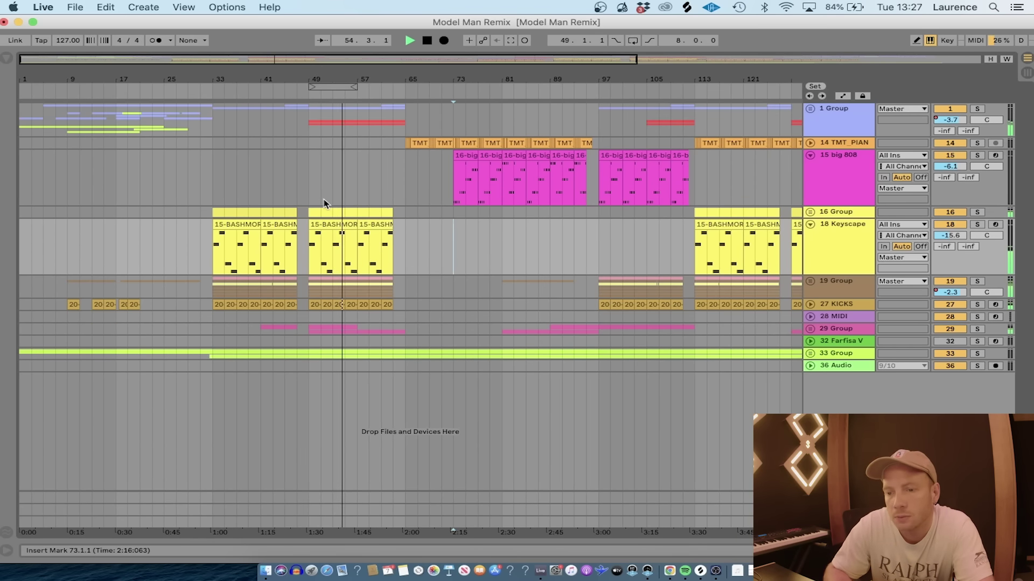
drag(344, 86, 440, 85)
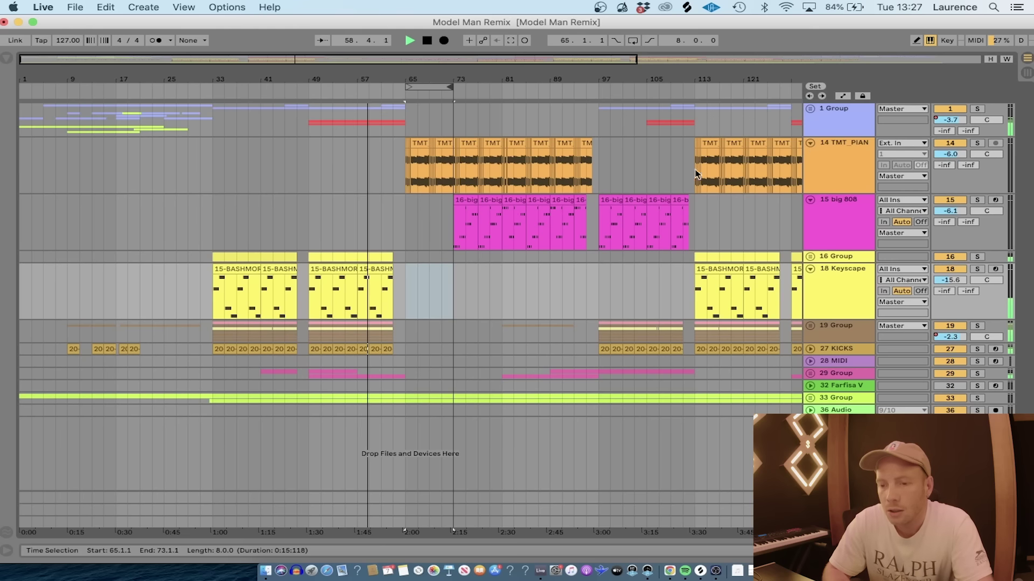
click(811, 143)
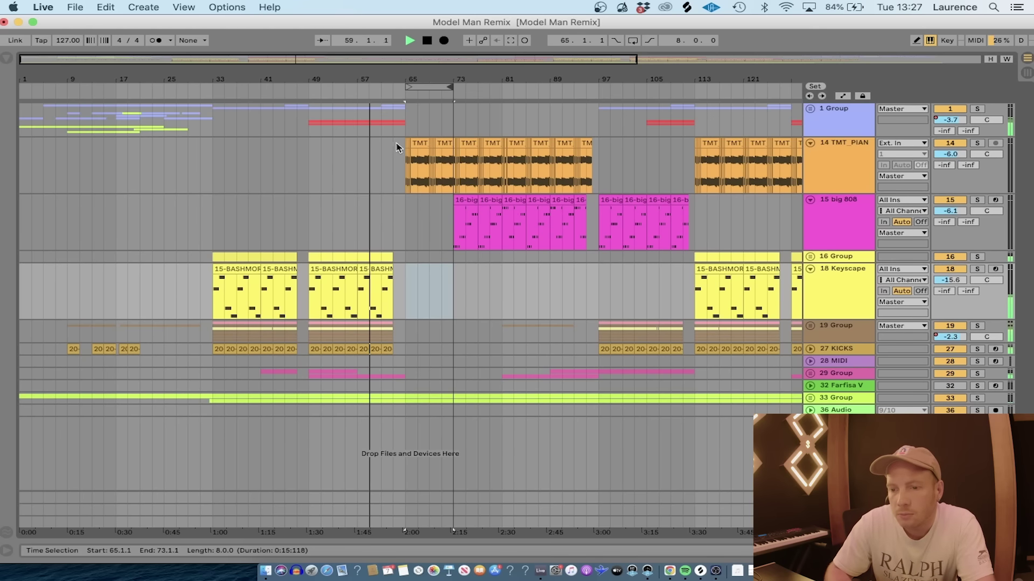
Play the TMT_PIANO_CHORDS clips on track 14 from bar 65 and select the loop range across all tracks.
click(399, 145)
key(plus)
key(plus)
key(plus)
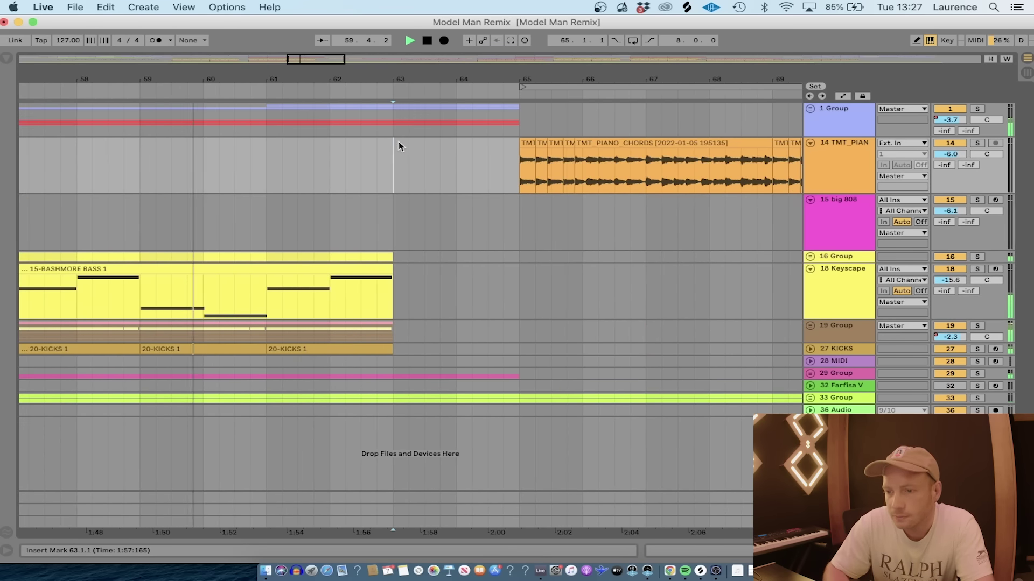
drag(320, 61, 347, 60)
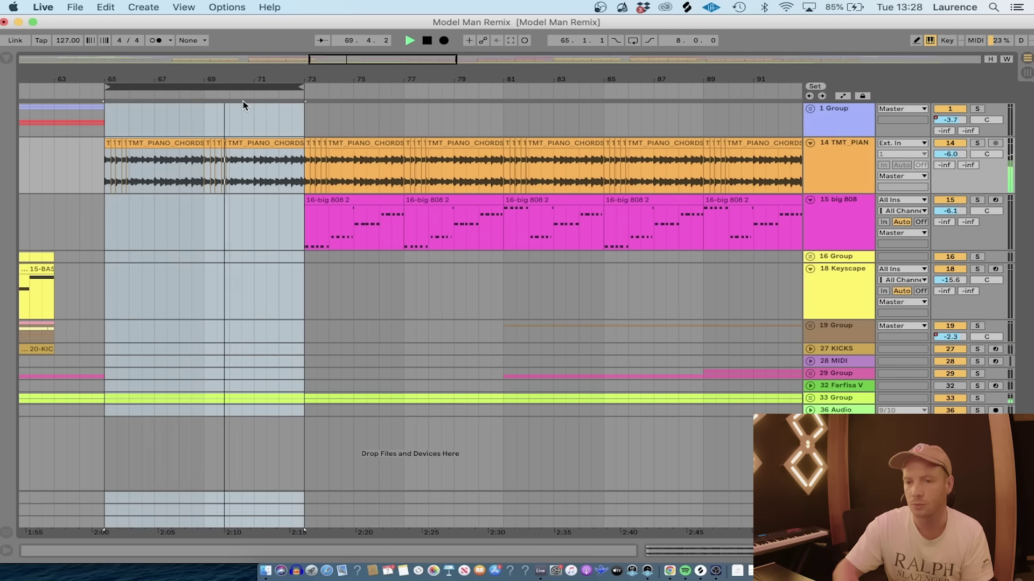
click(146, 123)
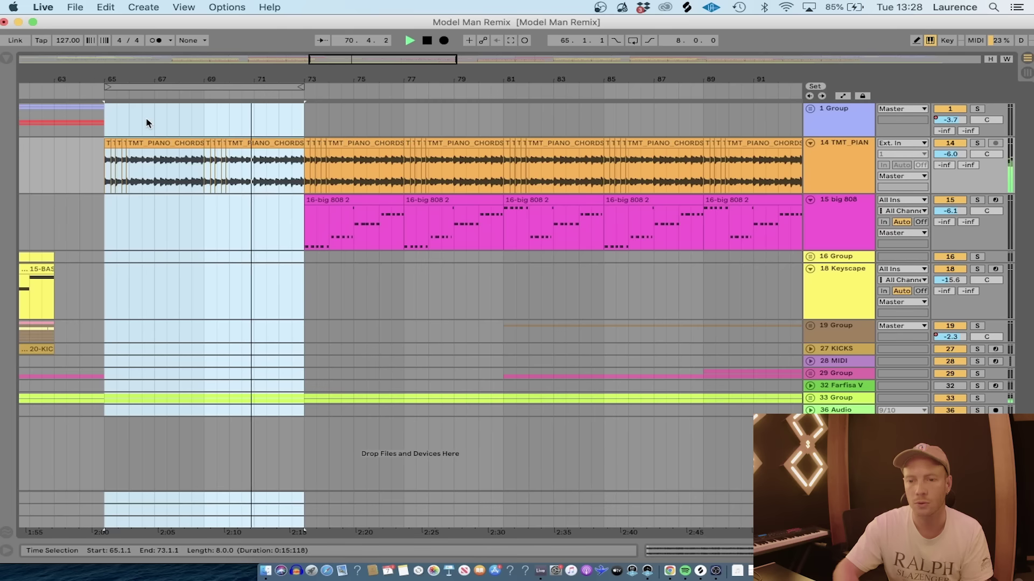
click(136, 86)
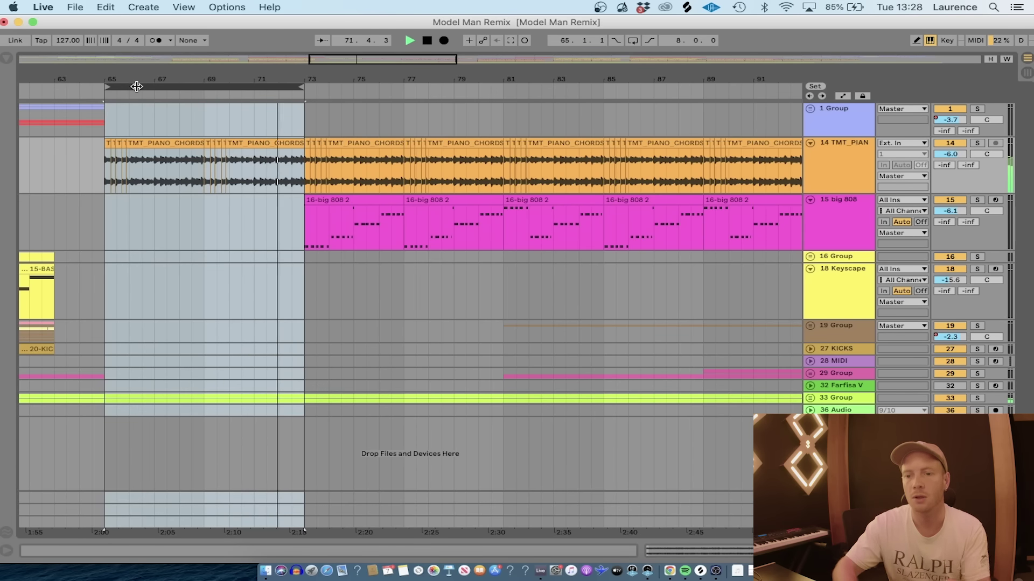
Stop playback and place the insert marker at bar 64 on track 14, just before the chopped piano chord clips.
key(space)
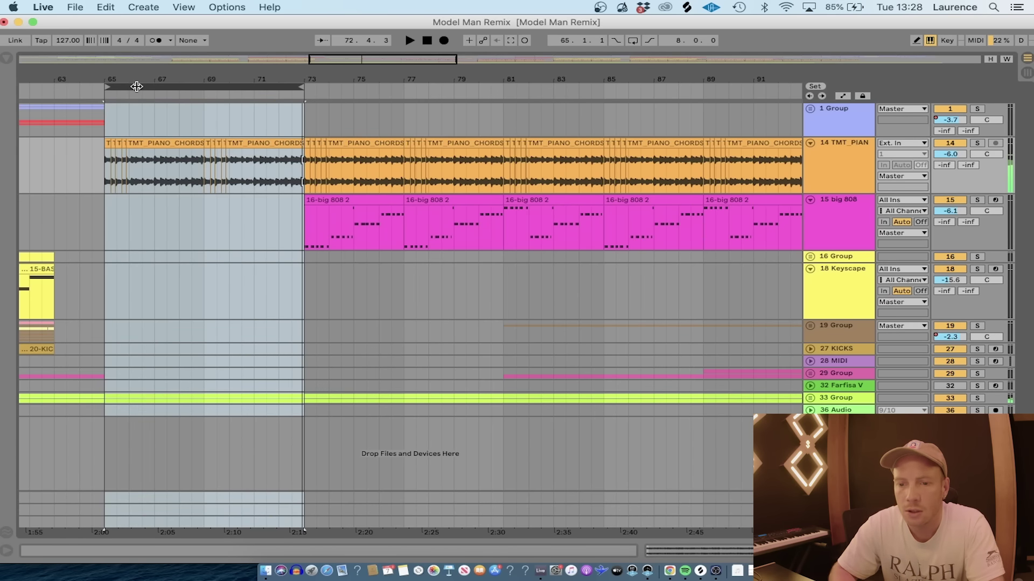
click(76, 171)
scroll(76, 171, up, 5)
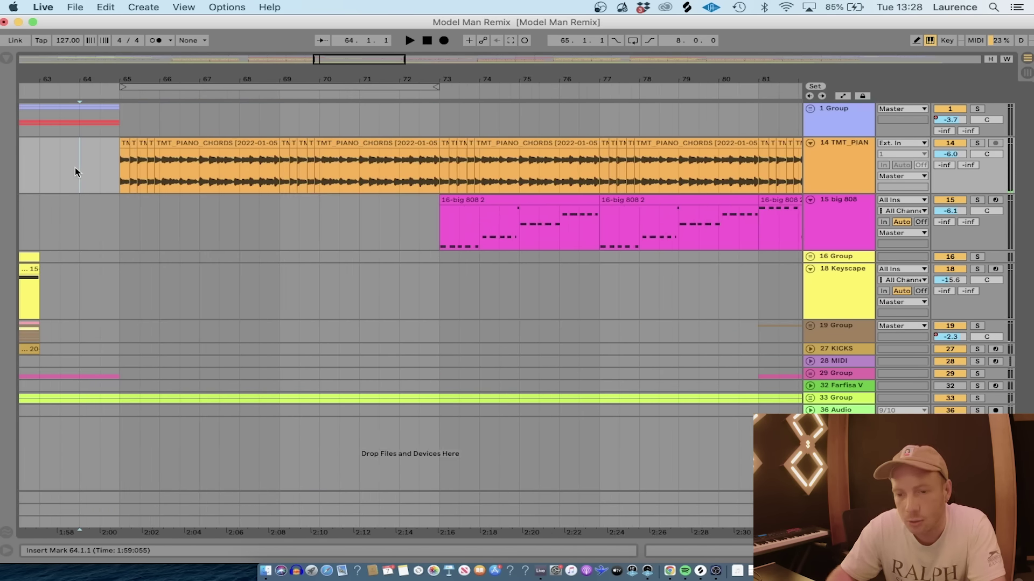
scroll(76, 172, down, 3)
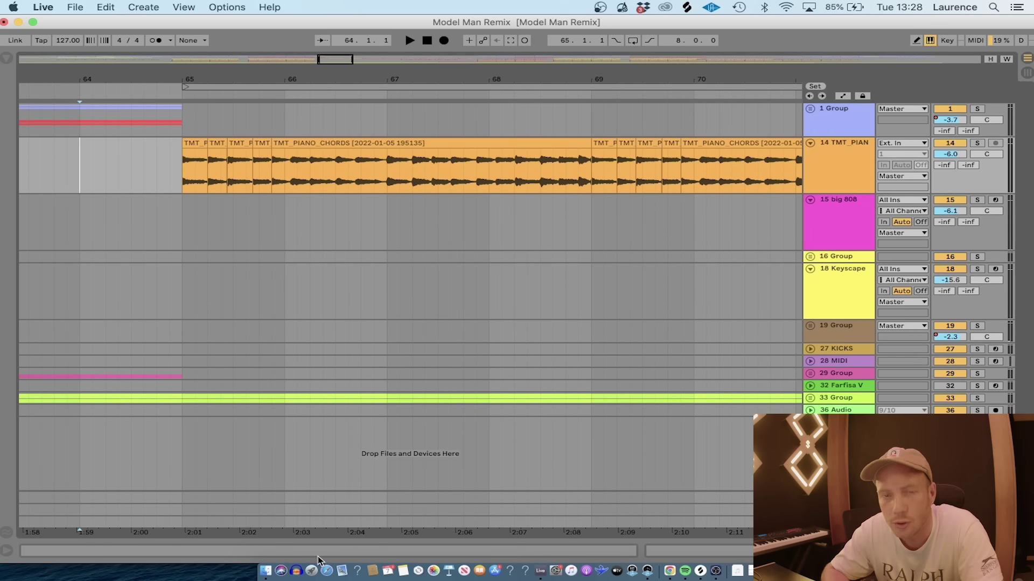
Switch to Finder, preview TMT_PIANO_CHORDS.wav in the TAKE ME THERE 120 folder, then close the preview and the folder window.
click(265, 573)
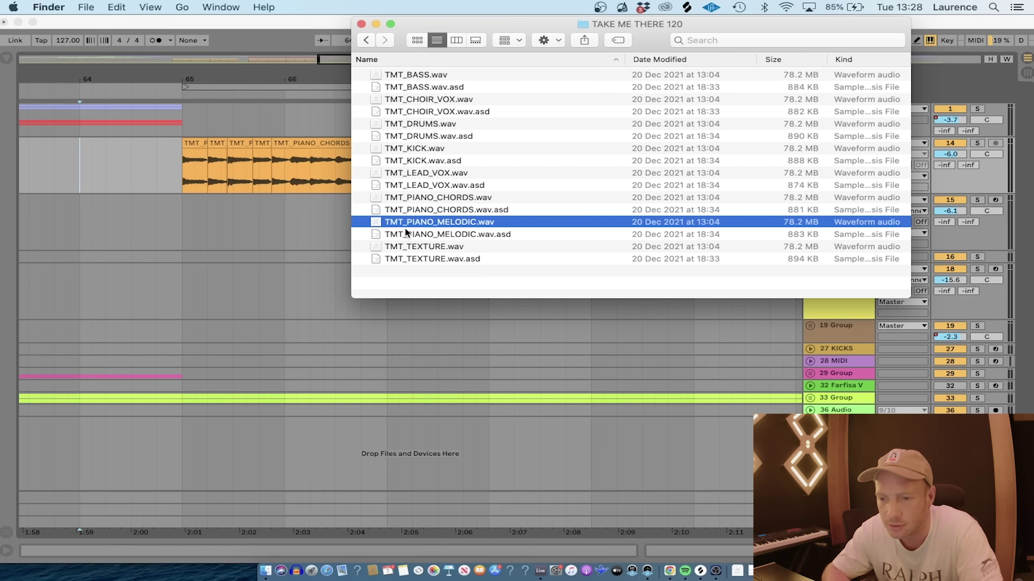
click(437, 200)
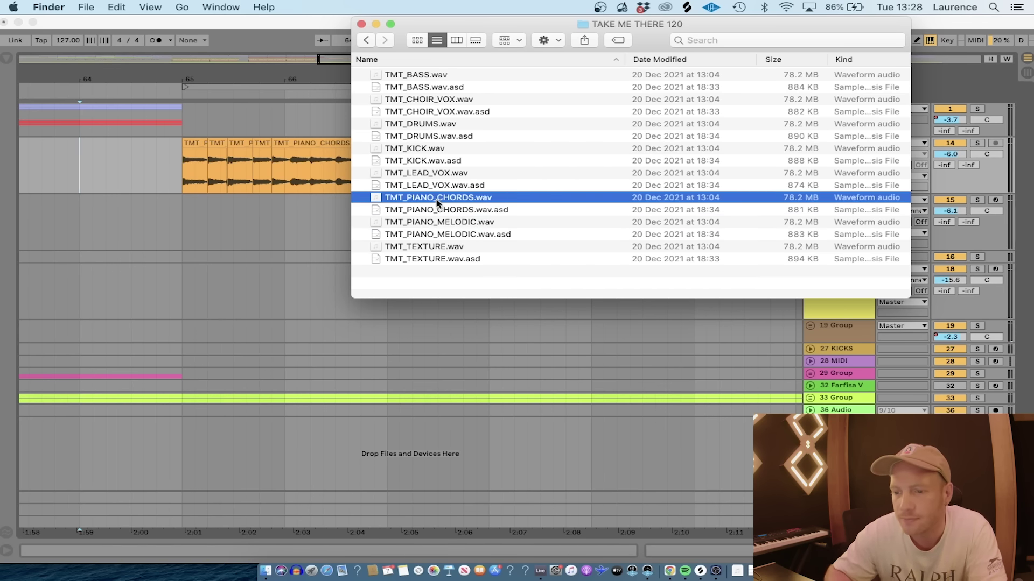
key(space)
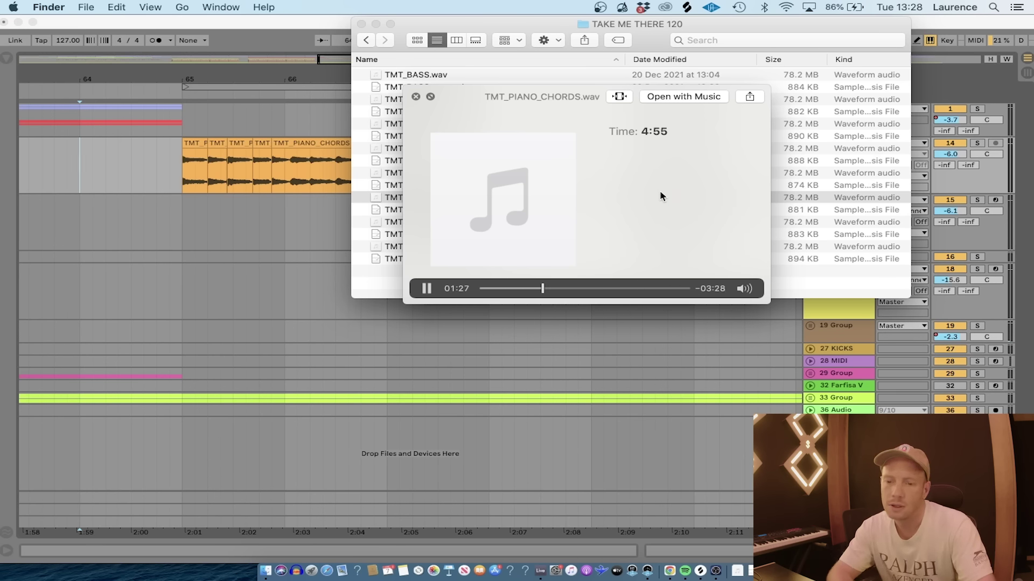
key(space)
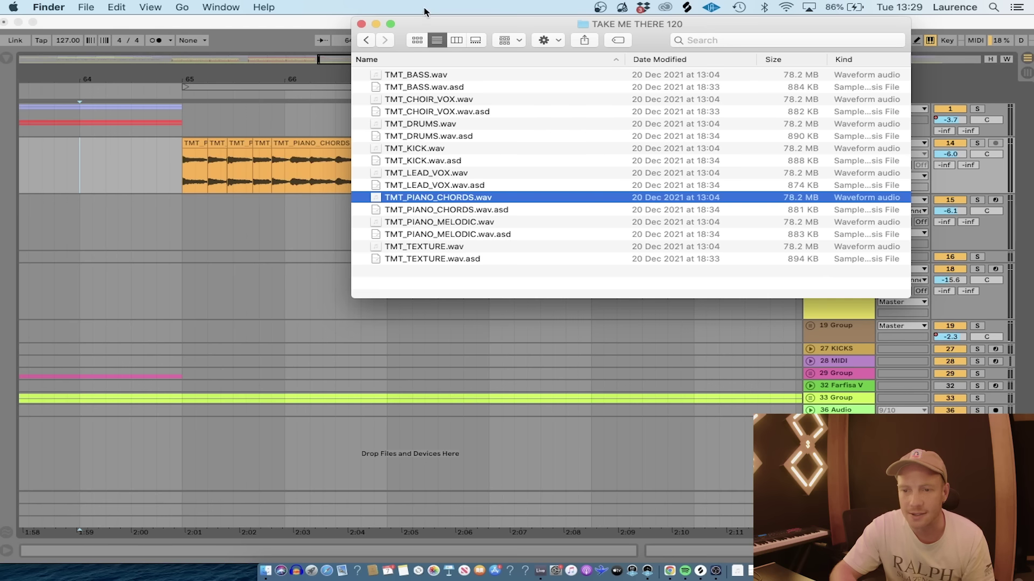
click(361, 24)
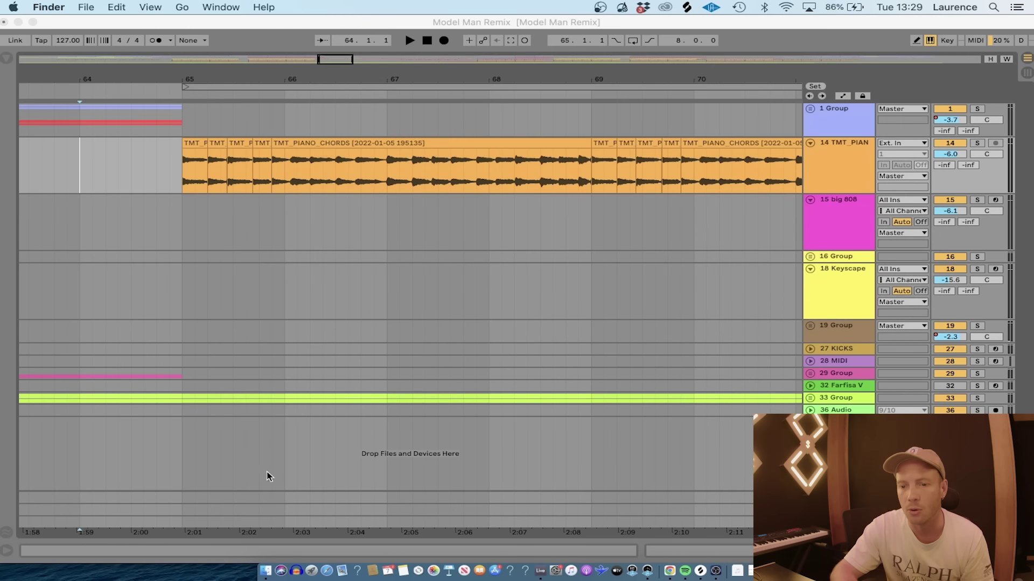
Return to Live and play the arrangement from bar 65 to hear the chopped piano chords again.
click(186, 231)
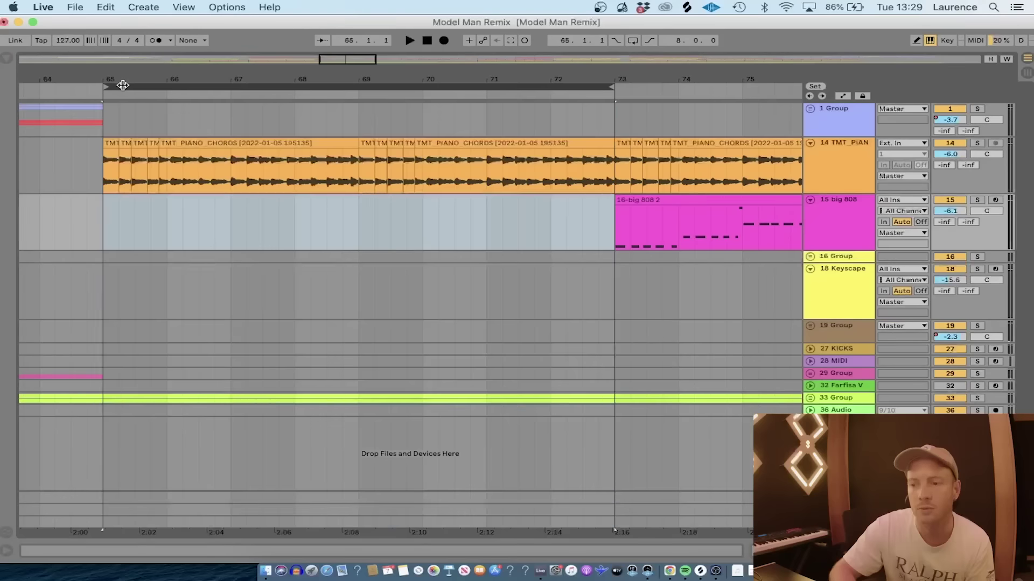
click(123, 85)
click(633, 279)
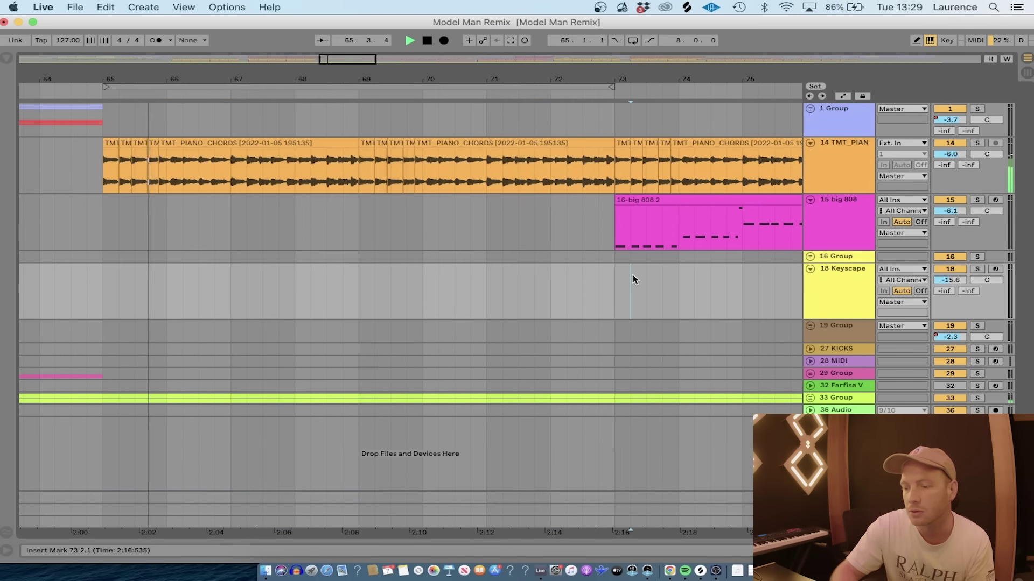
Move the loop range to bars 73–81, where the big 808 clips start, and turn looping on.
scroll(634, 279, down, 4)
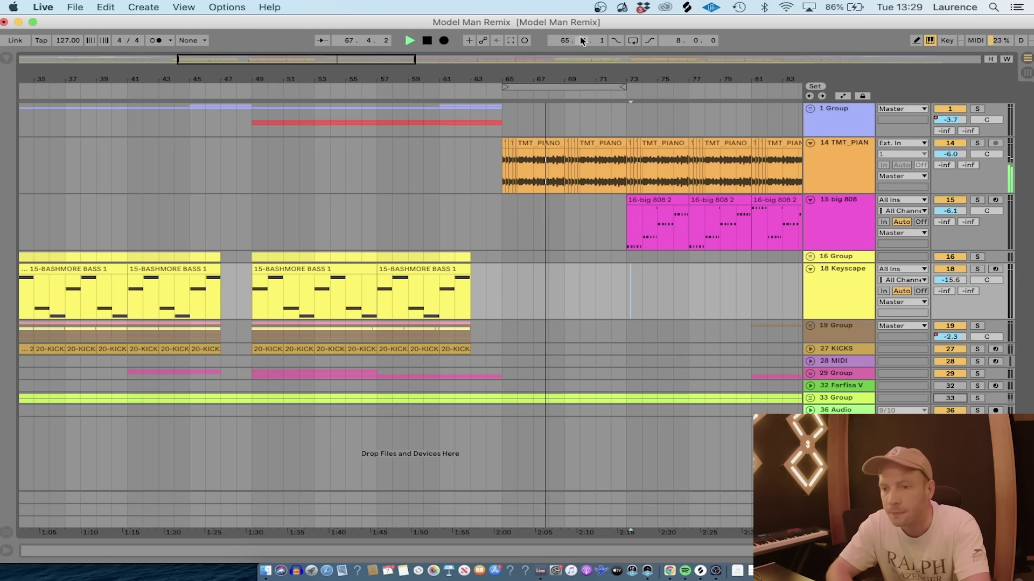
drag(542, 93, 664, 88)
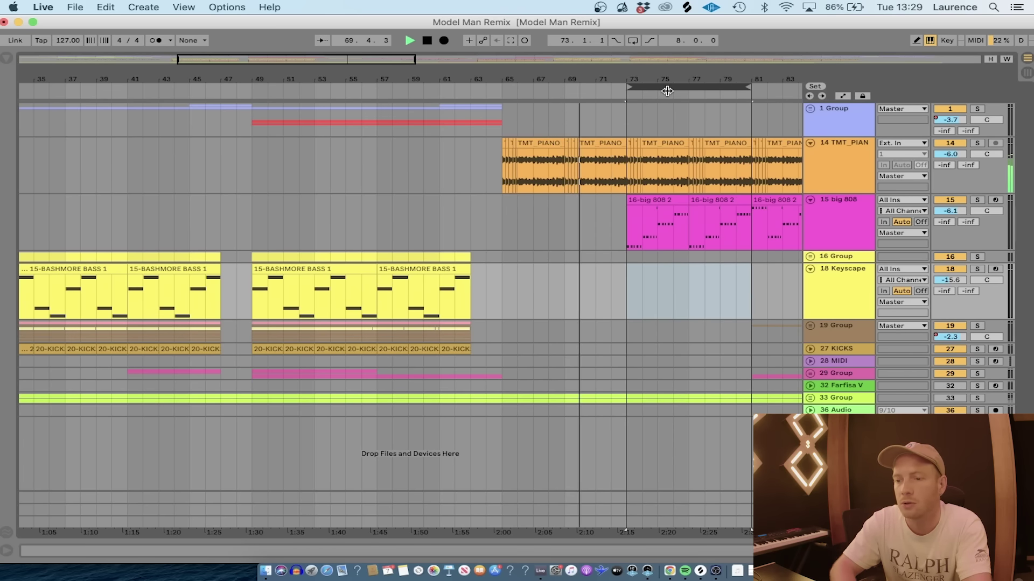
click(633, 41)
drag(377, 68, 371, 71)
scroll(371, 72, right, 5)
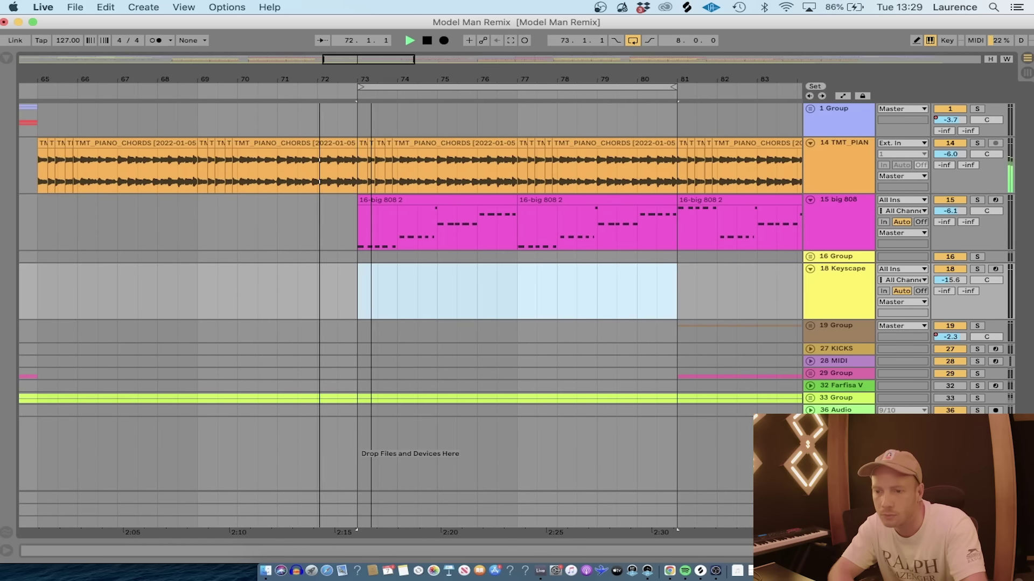
scroll(488, 269, up, 2)
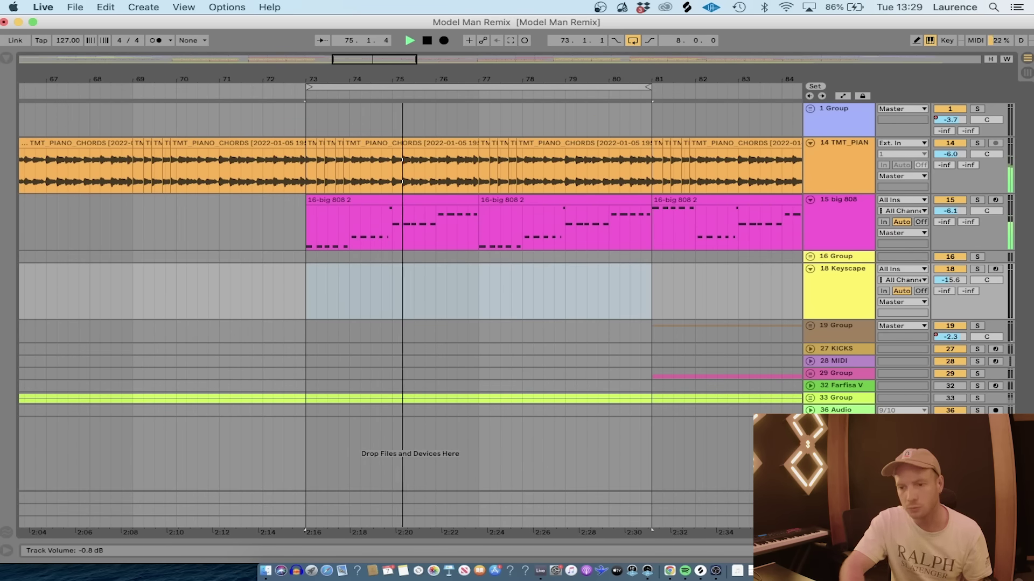
Solo track 15 big 808 and play its looped clips, then unsolo it to hear it with the piano and stop playback.
click(977, 200)
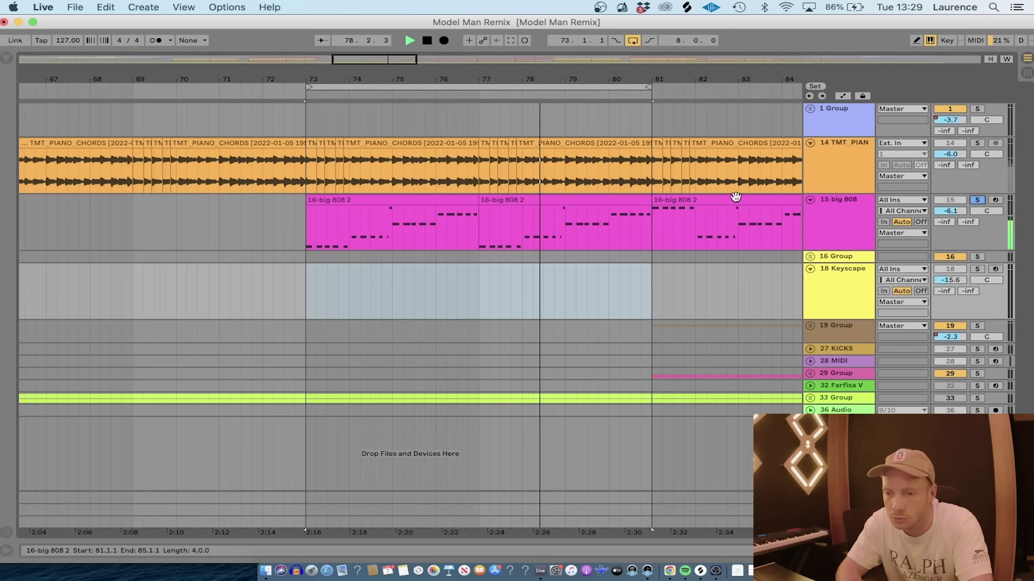
click(608, 199)
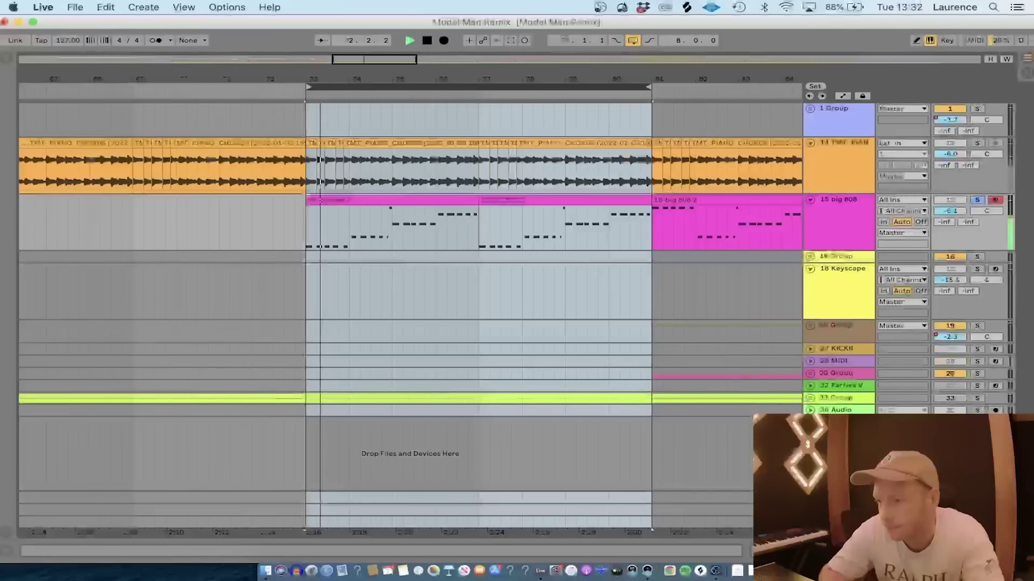
click(978, 200)
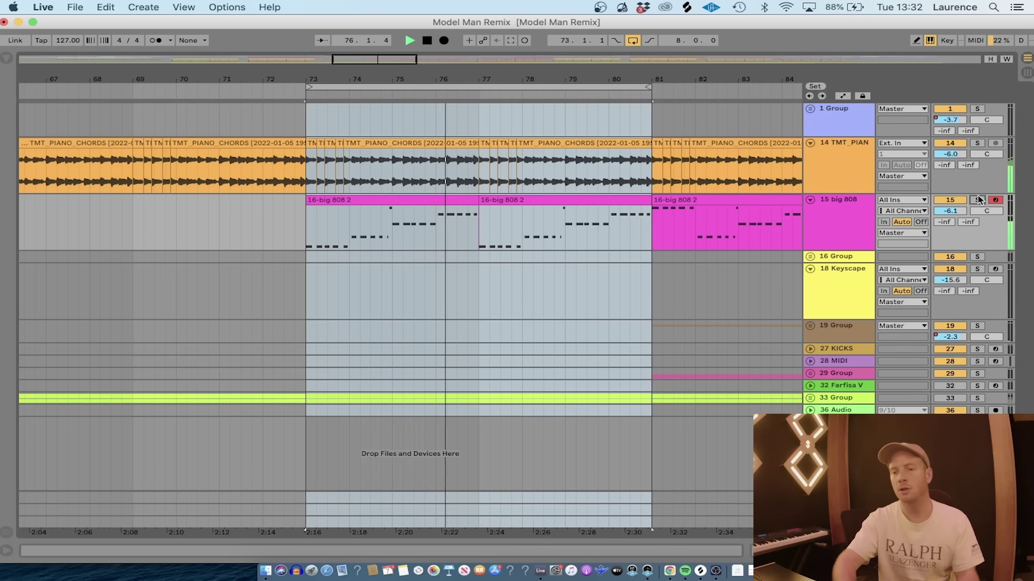
key(space)
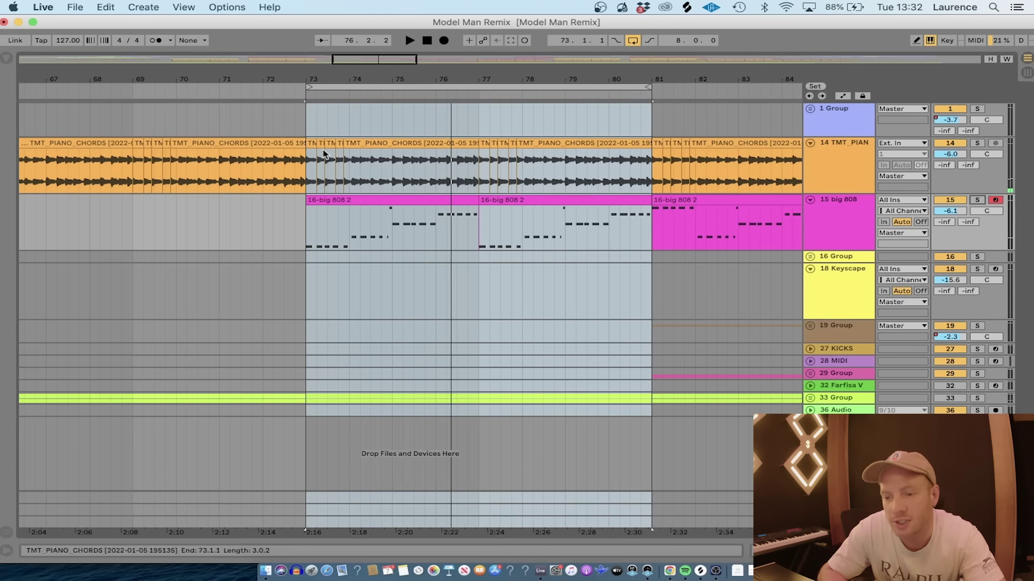
Set the loop length to 24 bars from bar 65 and unfold 33 Group with its tracks 34 and 35 expanded.
click(681, 293)
key(minus)
key(minus)
key(minus)
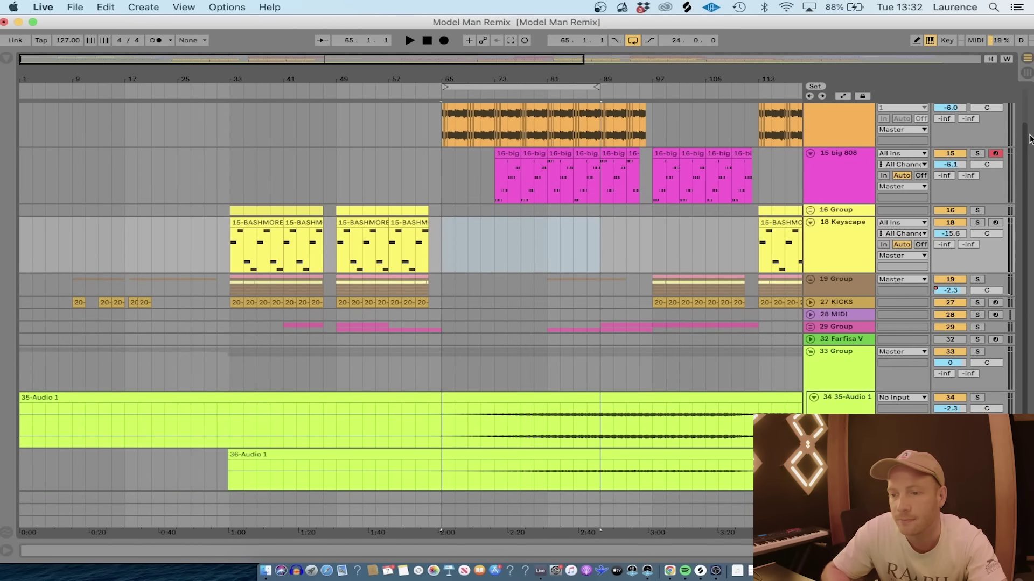
scroll(477, 201, down, 4)
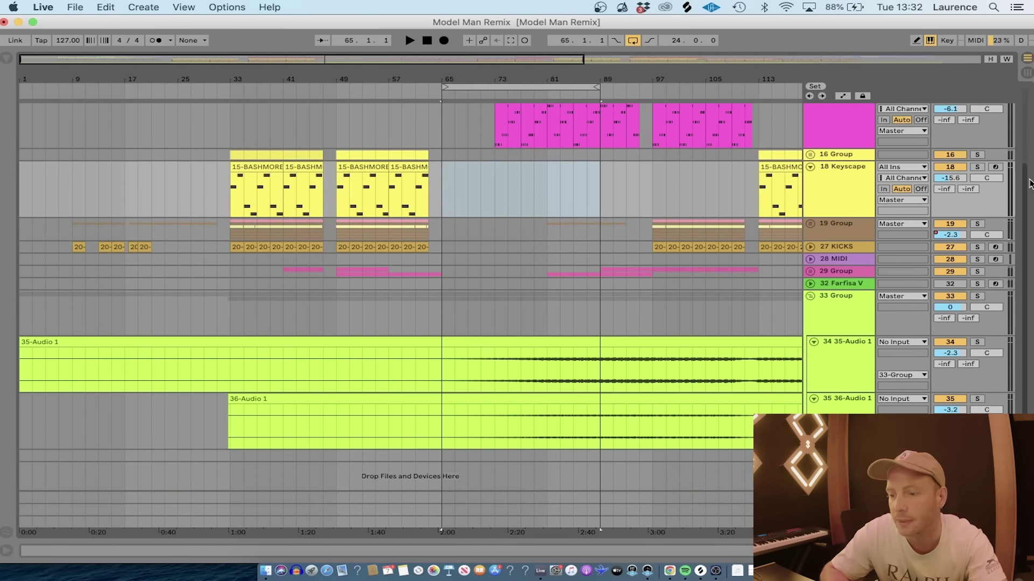
Play the loop from bar 65 and extend it to 48 bars, ending at bar 113, with the 33 Group audio clips in view.
click(462, 85)
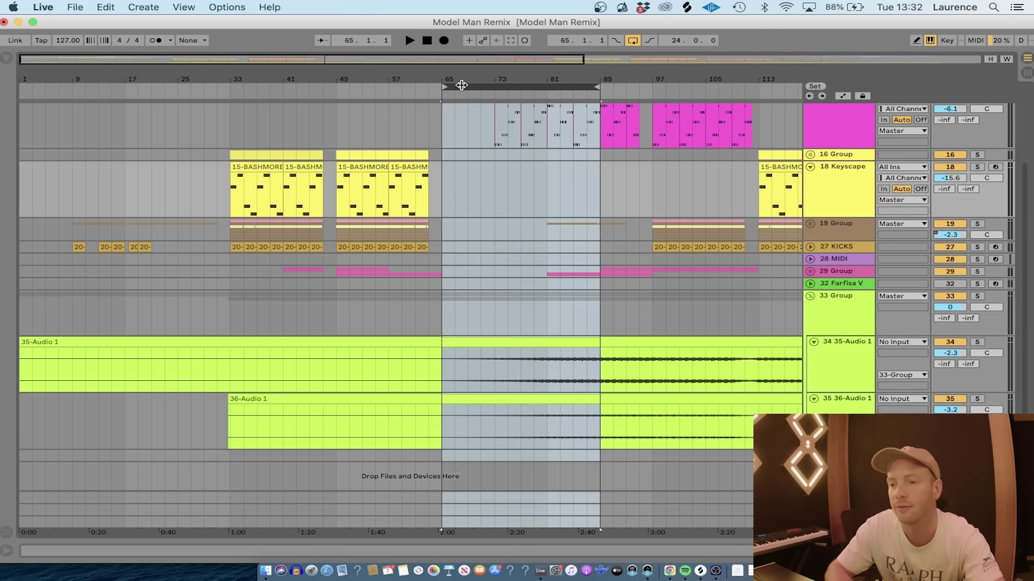
key(minus)
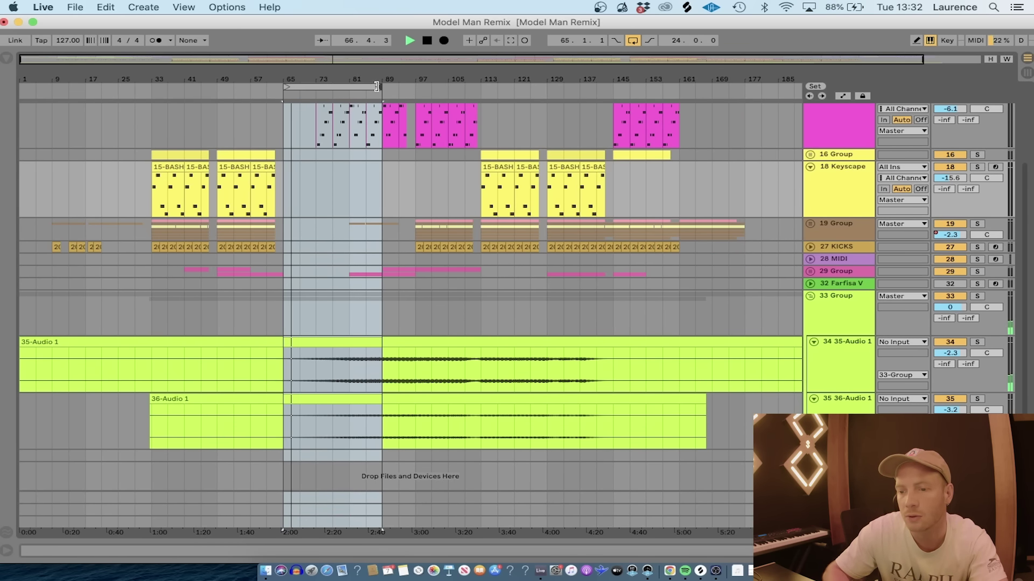
drag(382, 103, 481, 104)
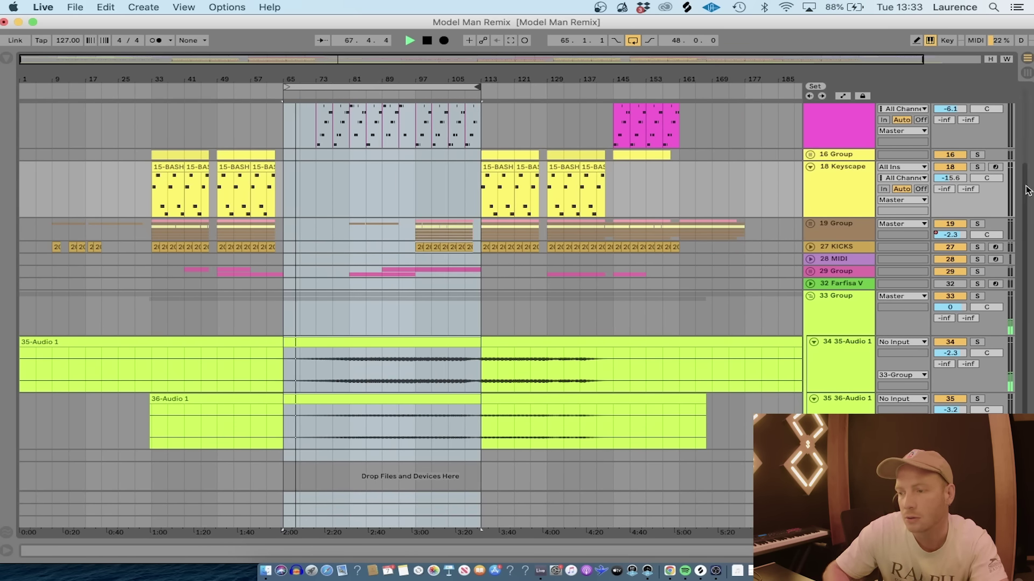
scroll(1025, 86, up, 5)
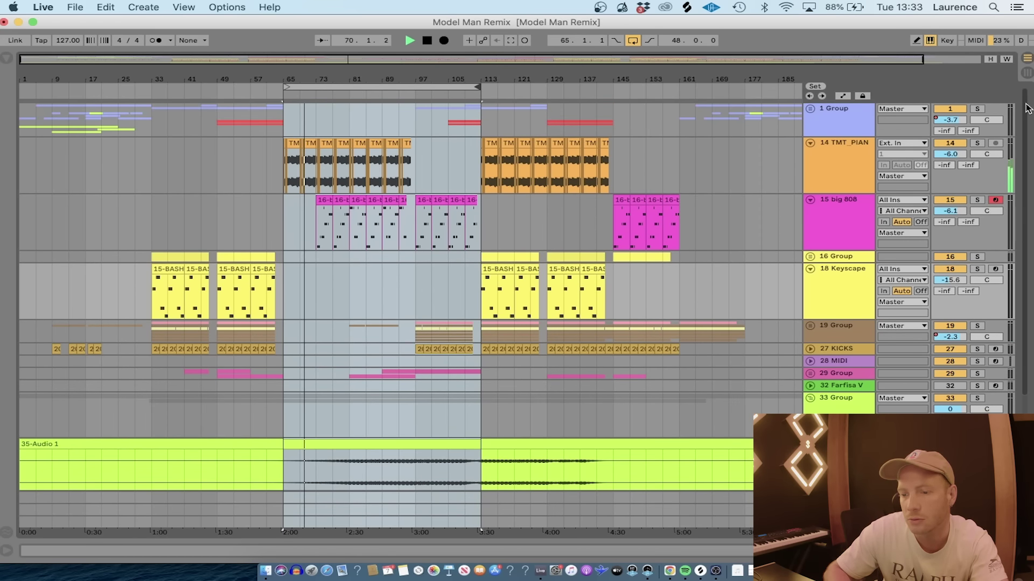
drag(1025, 108, 1029, 184)
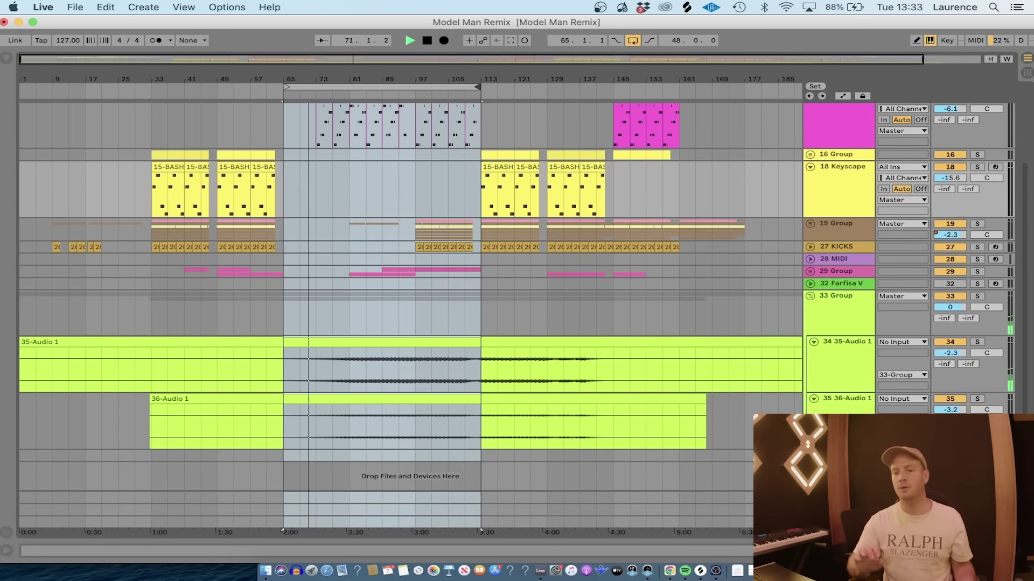
key(z)
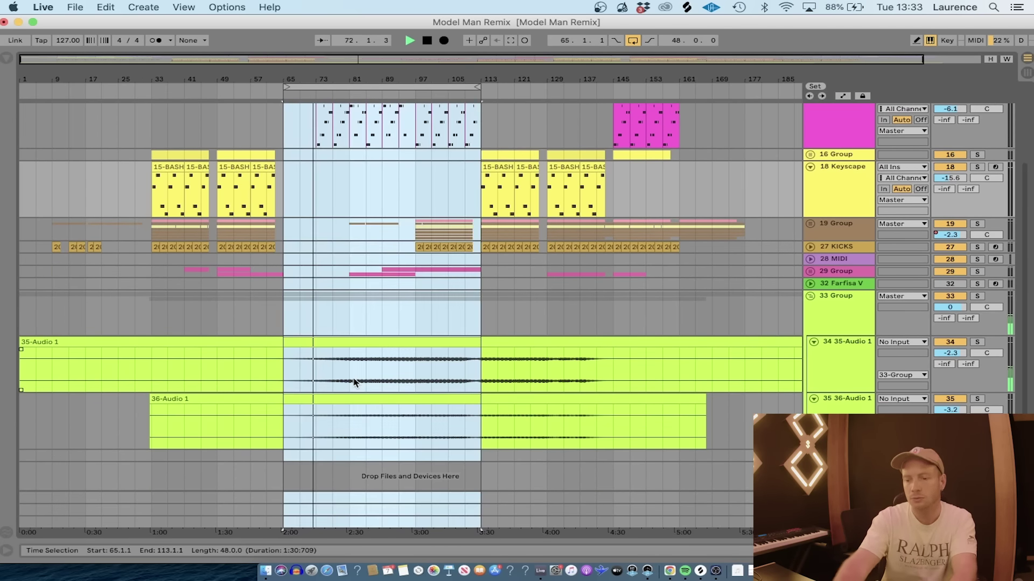